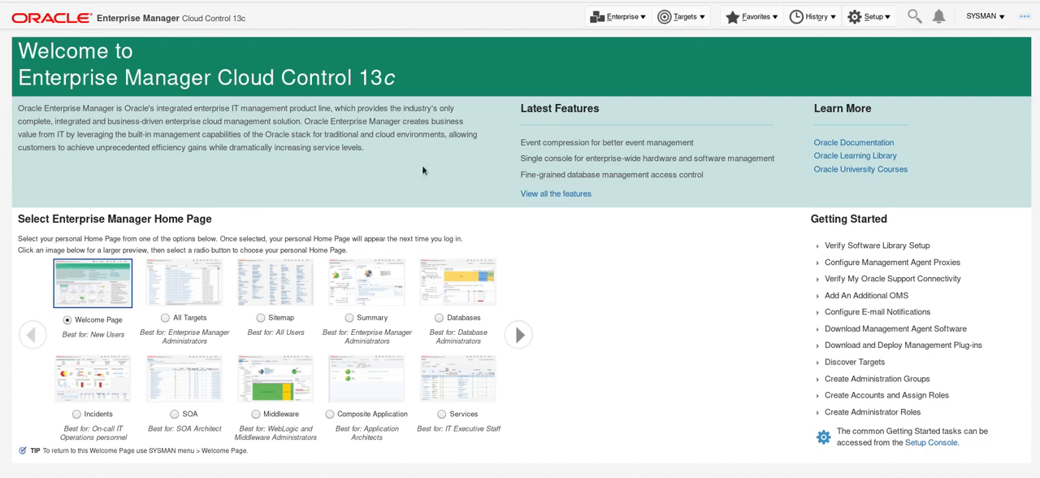
Open the page that lists the plug-ins available, downloaded and deployed in the Enterprise Manager system.
click(872, 26)
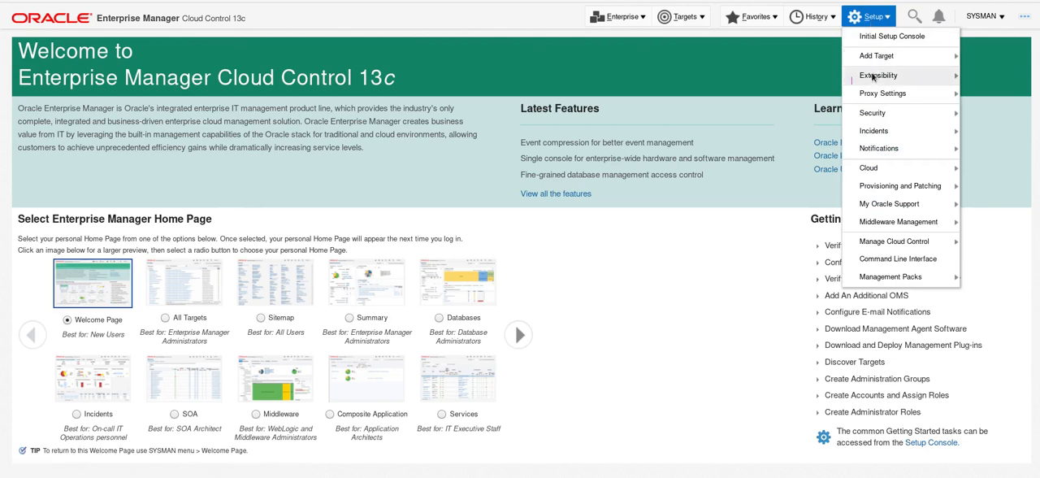
mouse_move(873, 77)
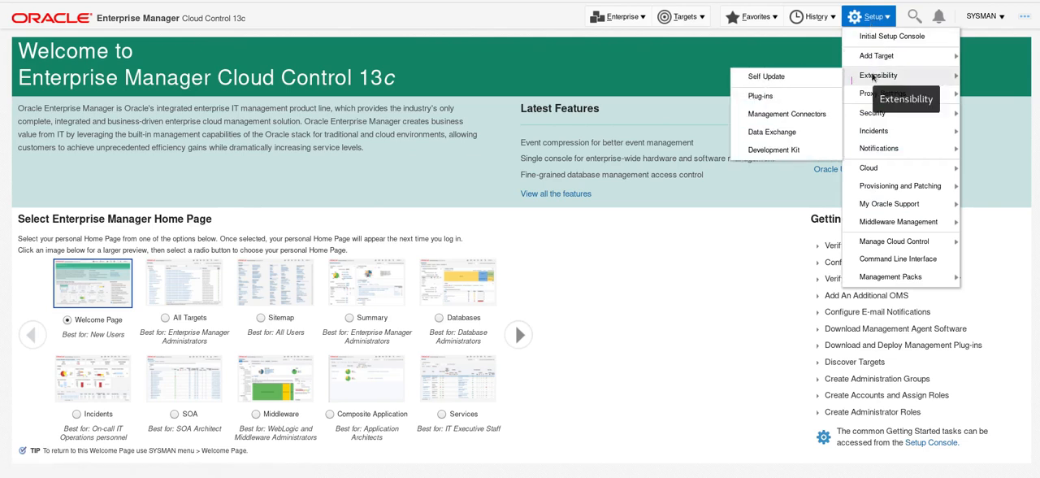
click(787, 96)
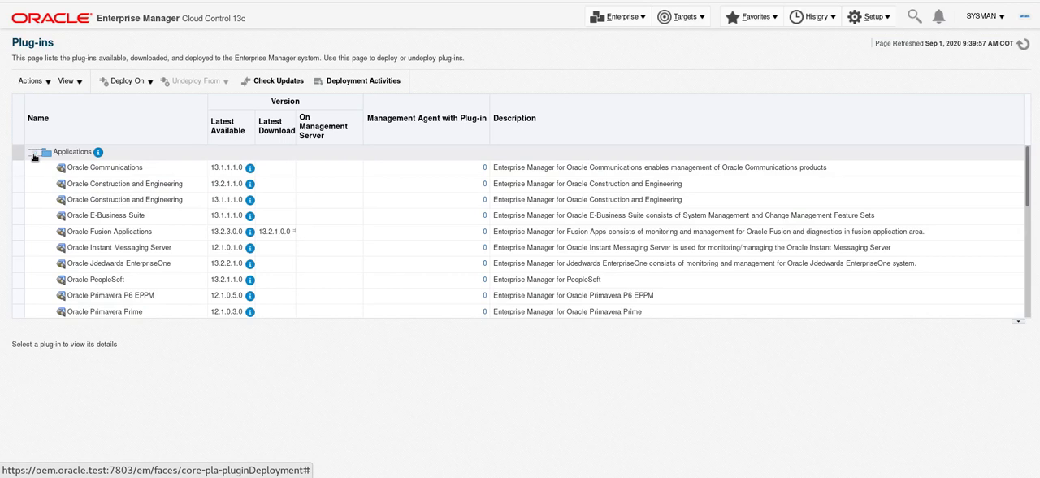
Examine which Management Agents have the Systems Infrastructure plug-in from the Servers, Storage and Network group deployed.
click(34, 155)
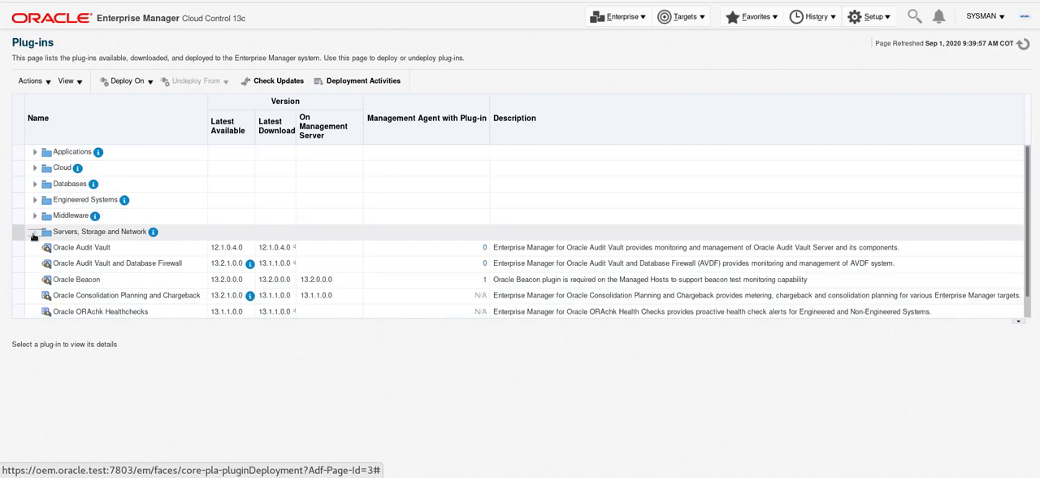
click(33, 233)
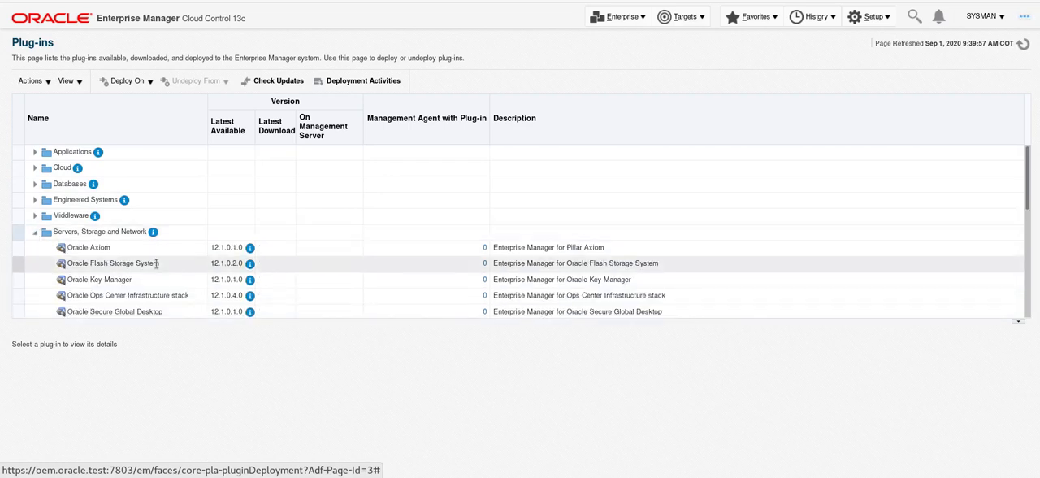
drag(1033, 206, 1037, 283)
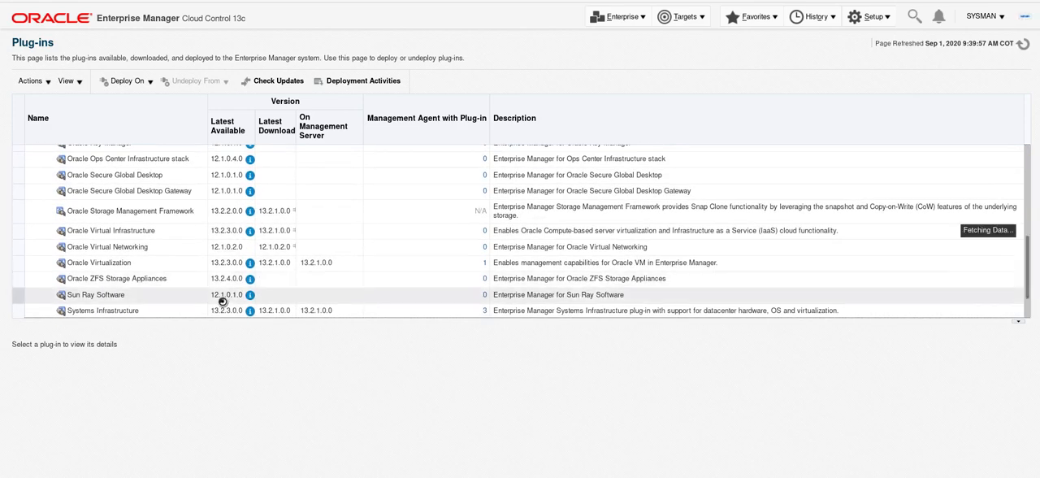
scroll(133, 321, down, 2)
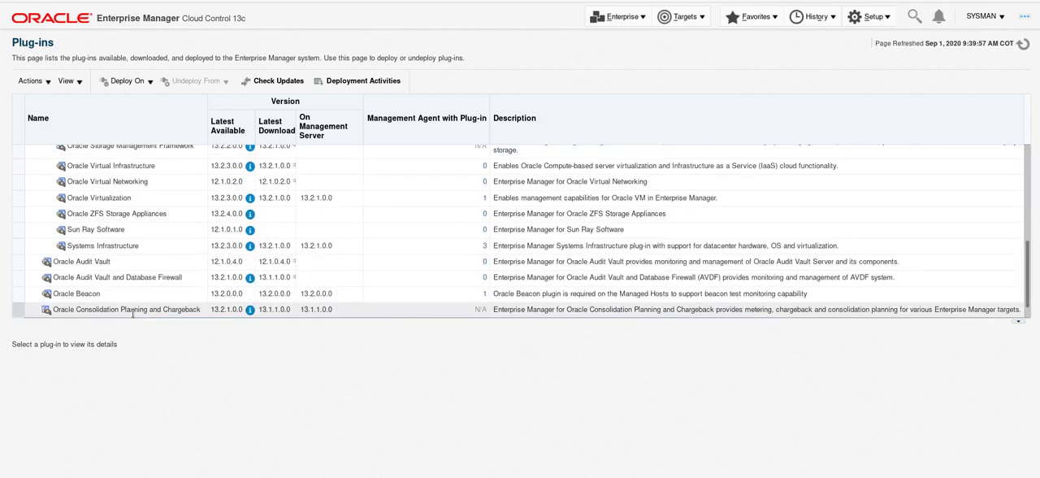
click(129, 245)
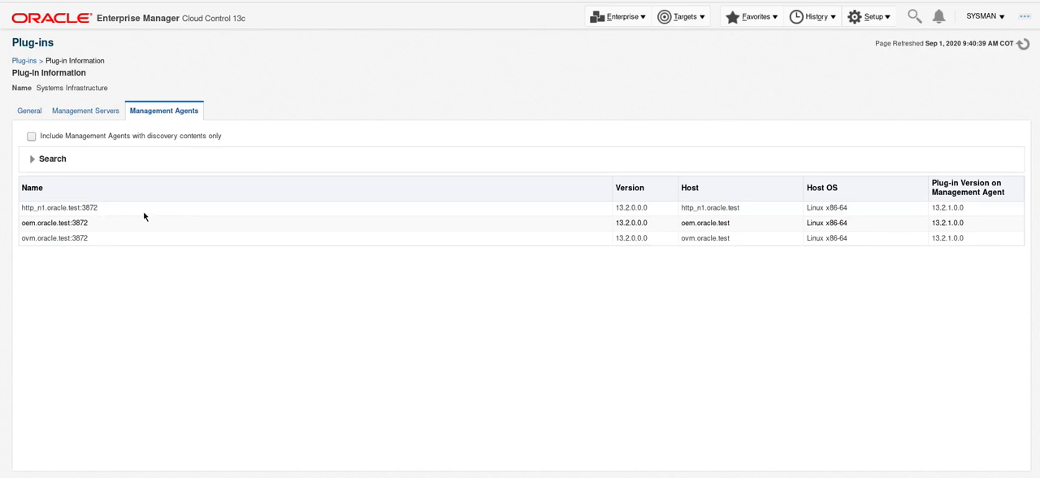
Return to the plug-ins list and start undeploying the Systems Infrastructure plug-in from a Management Agent.
click(24, 61)
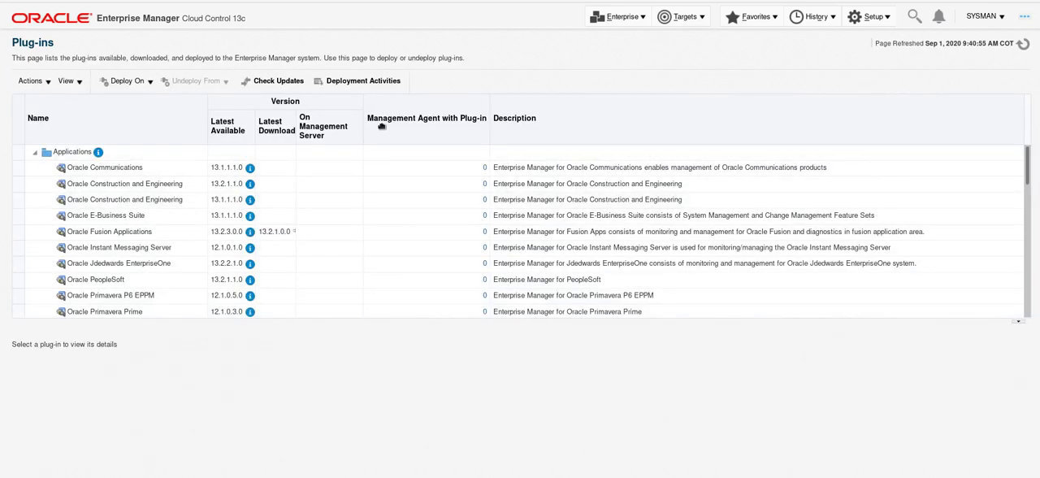
click(35, 157)
scroll(395, 203, down, 5)
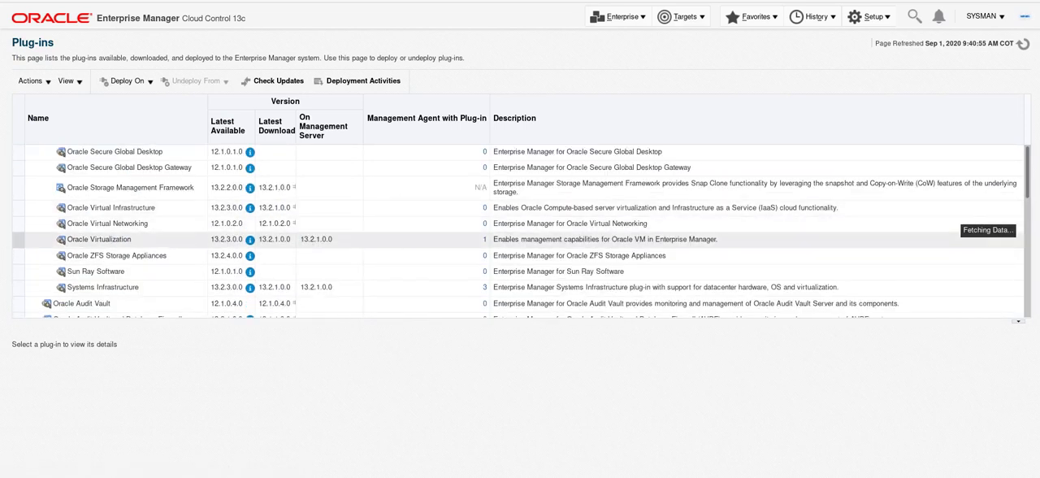
scroll(151, 286, up, 5)
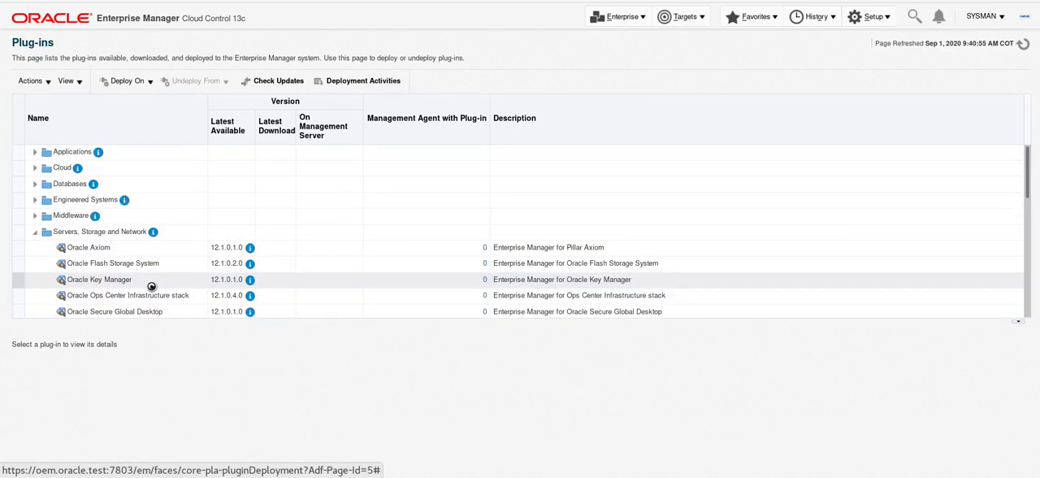
drag(1028, 195, 1029, 264)
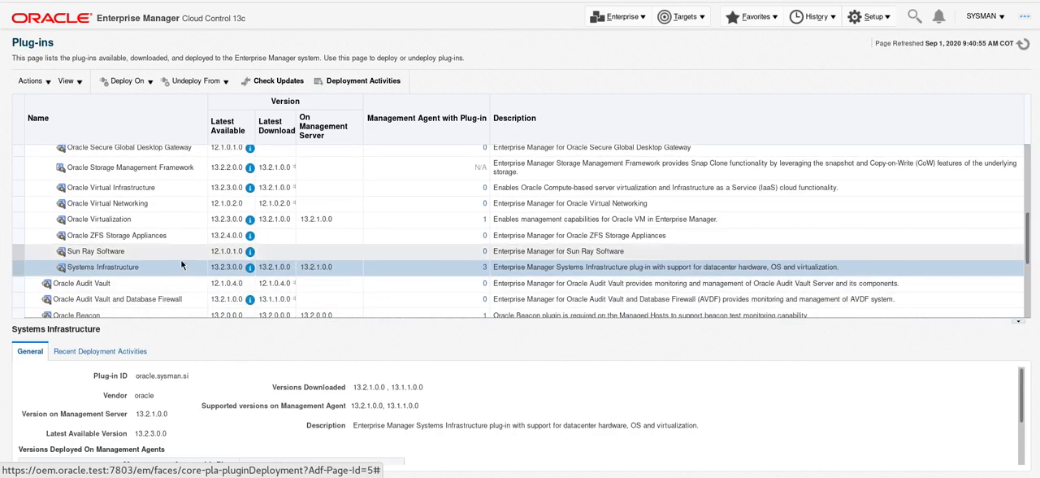
click(225, 83)
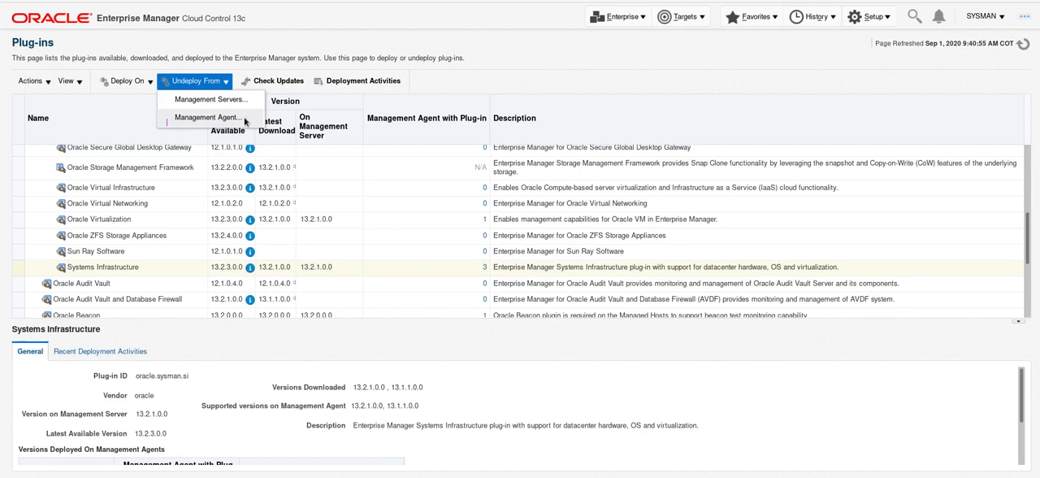
click(209, 117)
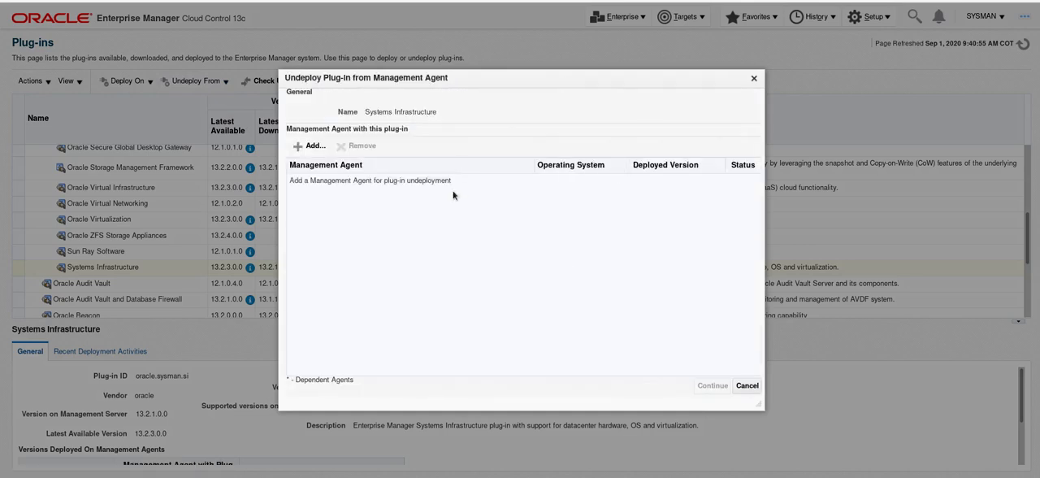
Add http_n1.oracle.test:3872 as the Management Agent for the plug-in undeployment.
click(309, 148)
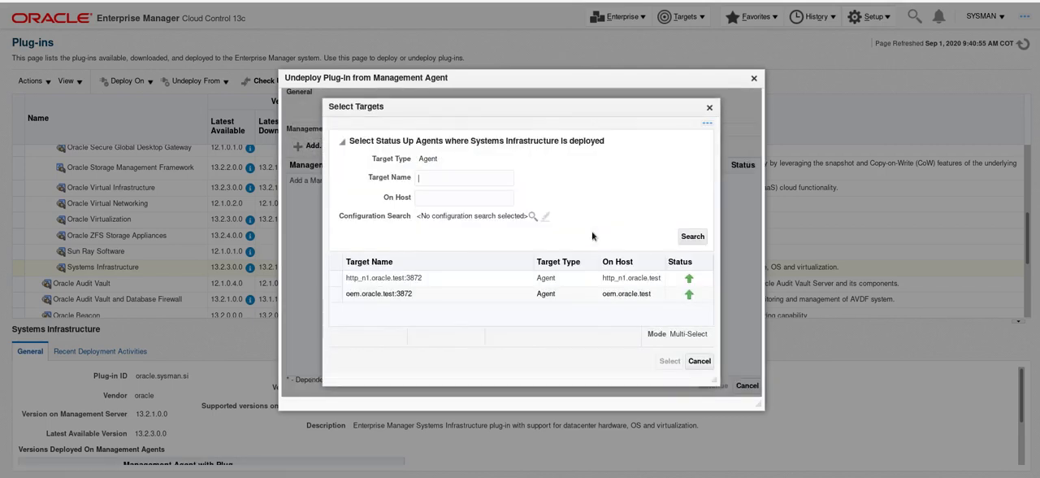
click(396, 278)
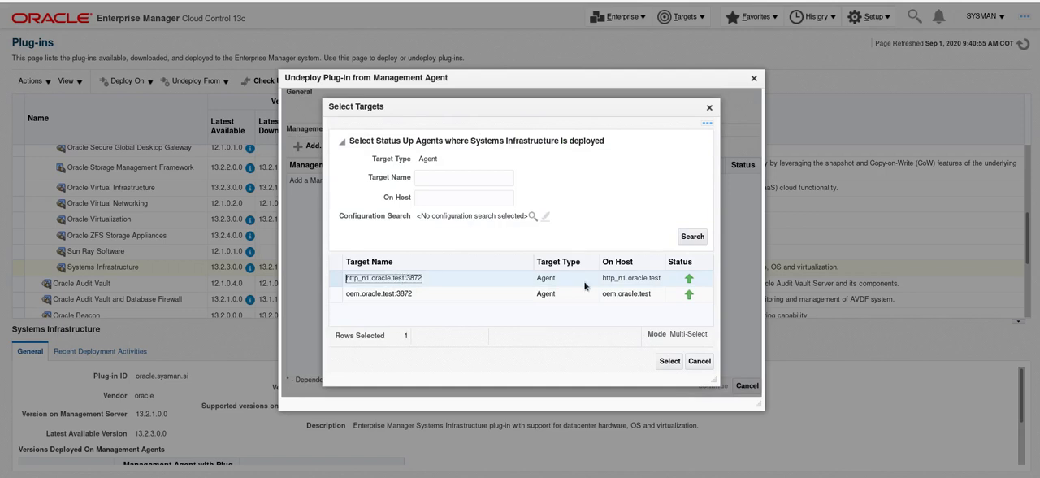
click(670, 361)
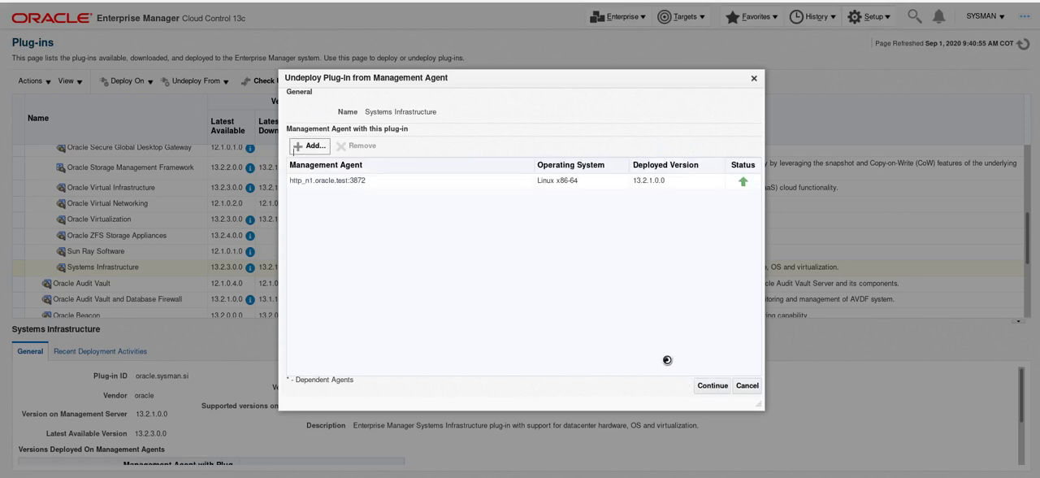
click(550, 180)
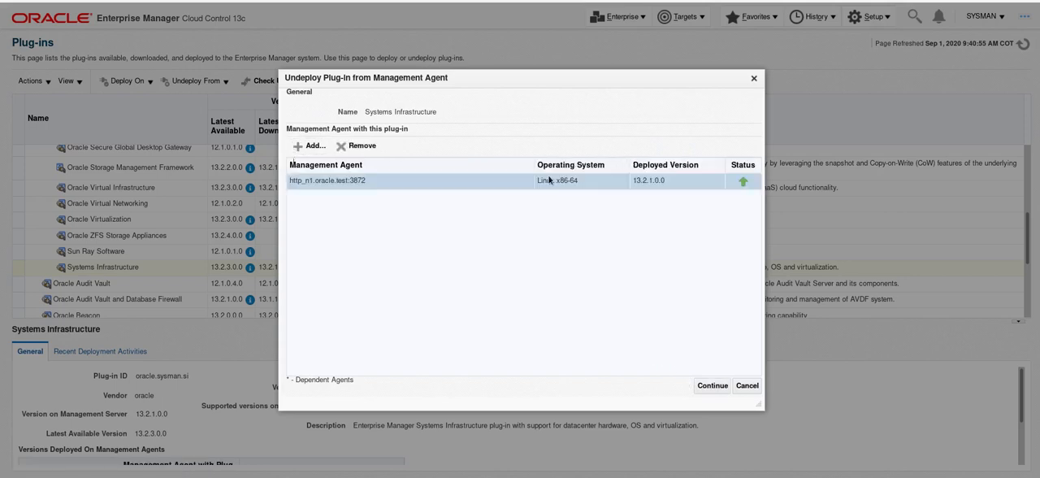
Run the prerequisite checks and undeploy the Systems Infrastructure plug-in from the chosen agent.
click(708, 385)
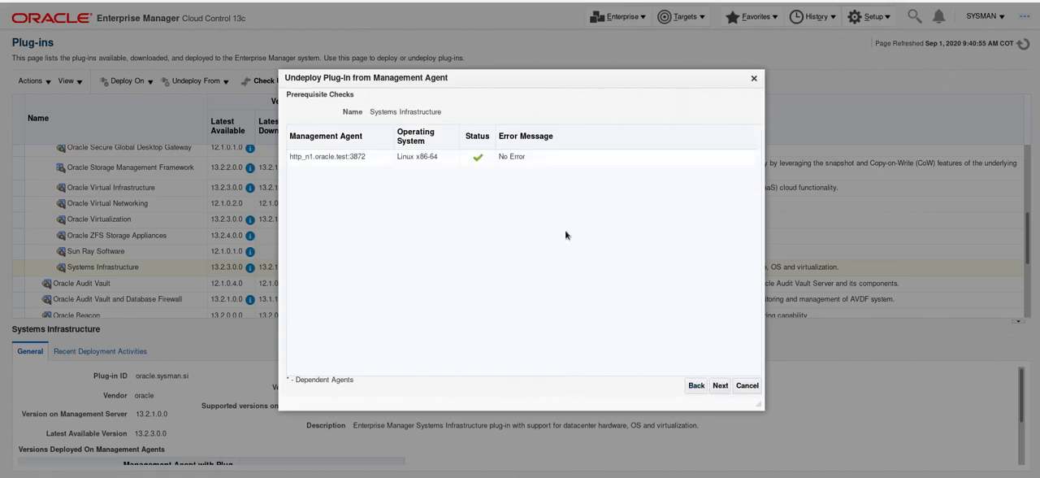
click(719, 387)
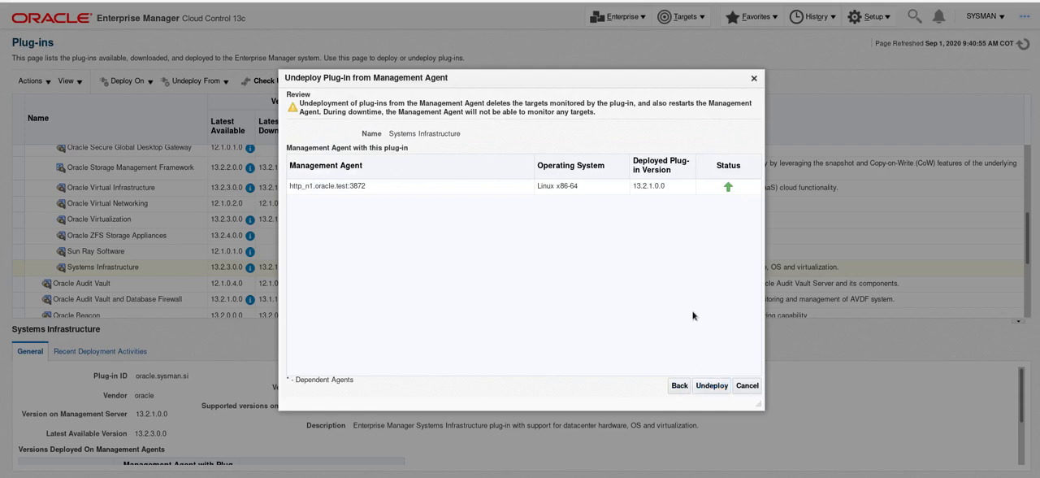
click(711, 387)
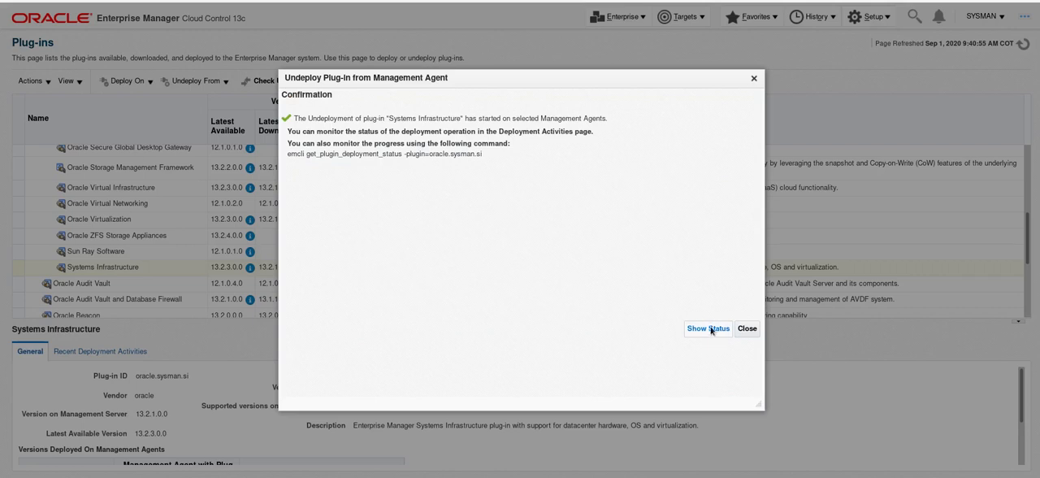
Show the status of the undeployment and set the deployment activities to auto-refresh every 15 seconds.
click(708, 328)
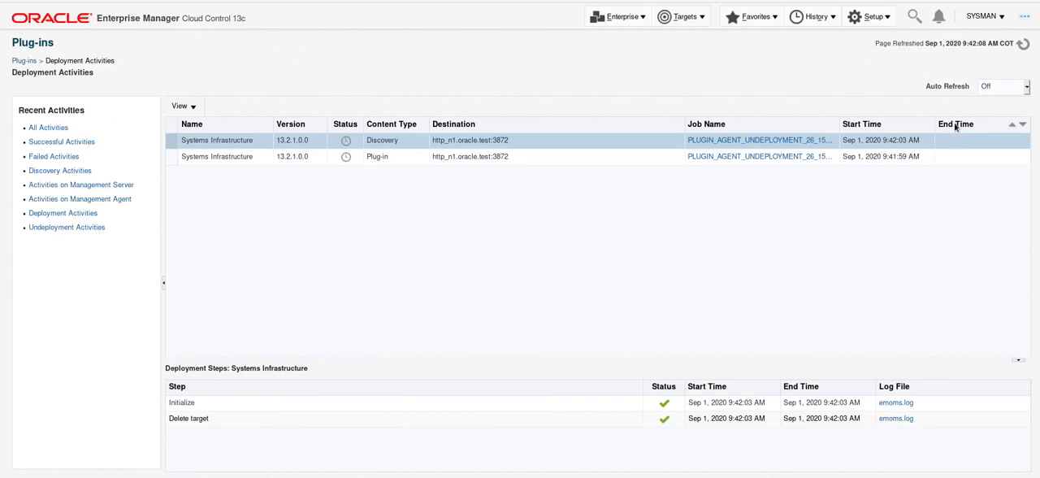
click(1009, 86)
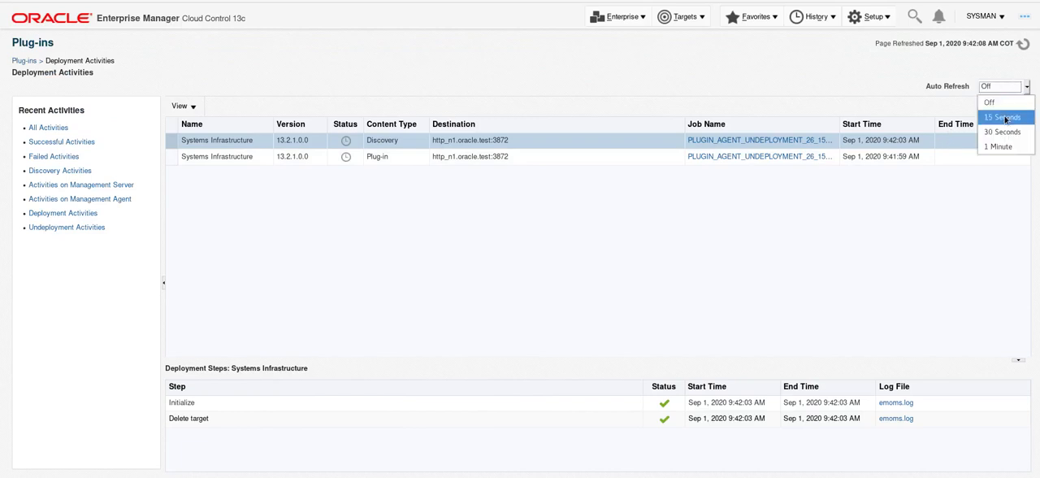
click(1005, 116)
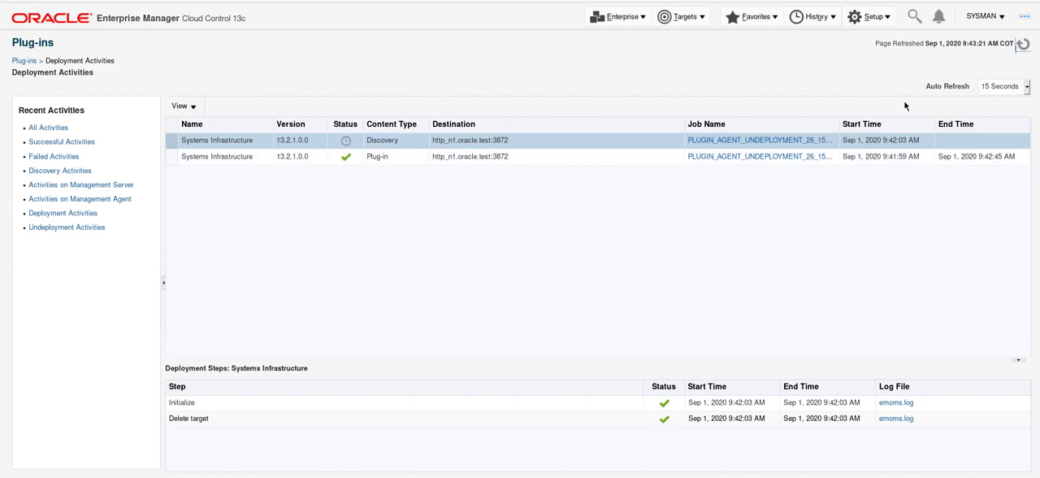
Reopen the plug-ins list and check how many Management Agents still have the Systems Infrastructure plug-in.
click(875, 17)
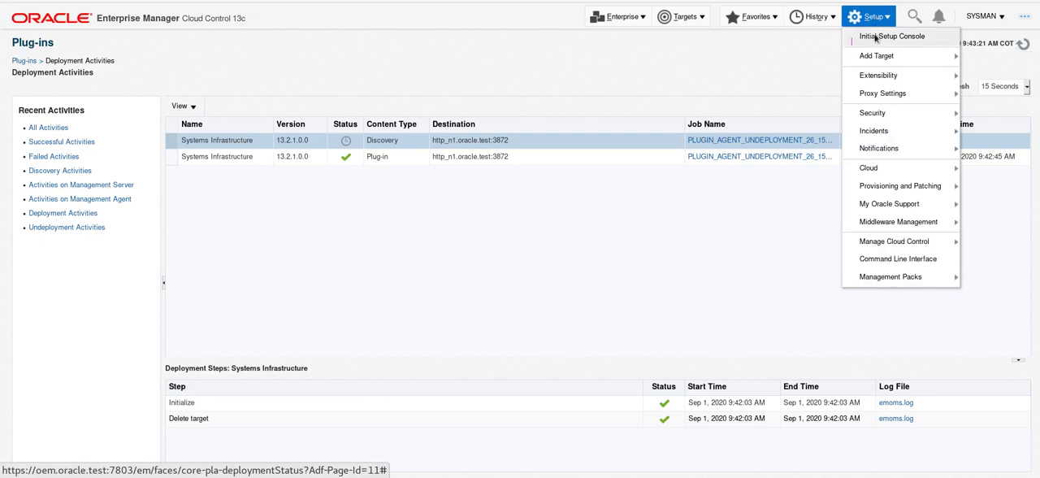
mouse_move(874, 62)
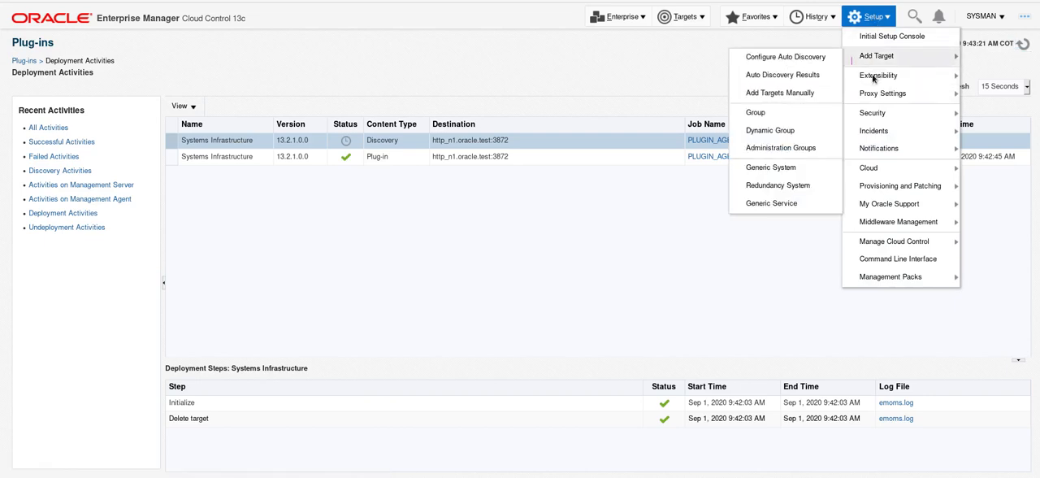
mouse_move(863, 75)
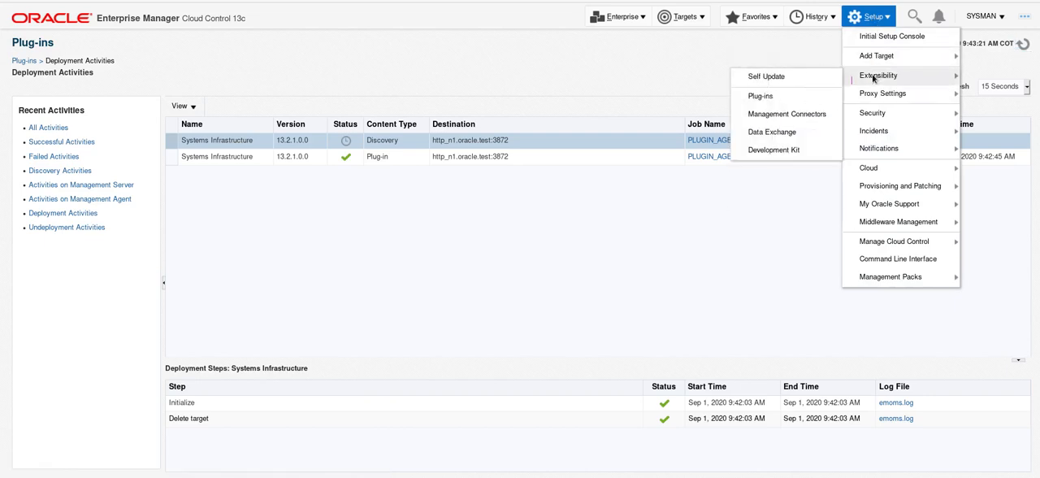
click(787, 97)
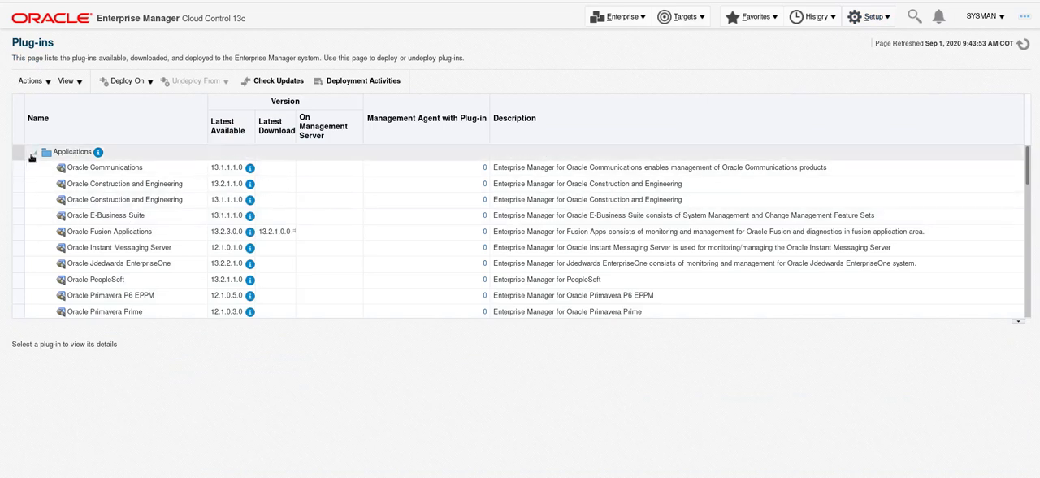
click(33, 154)
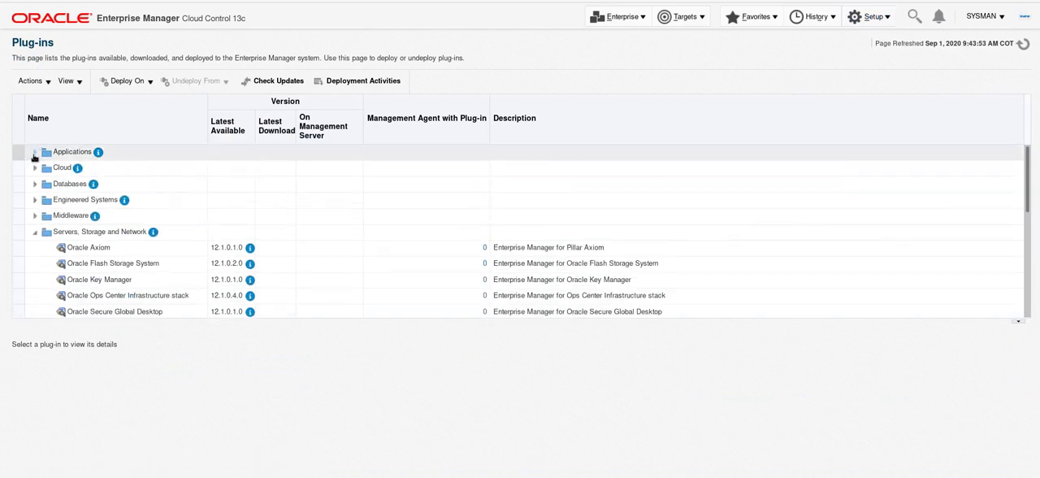
scroll(34, 157, down, 5)
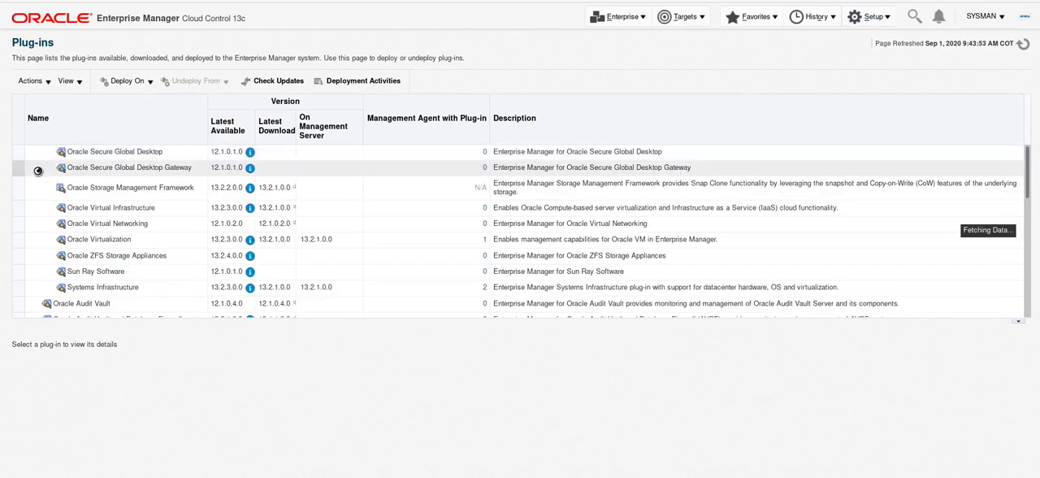
scroll(1022, 199, up, 5)
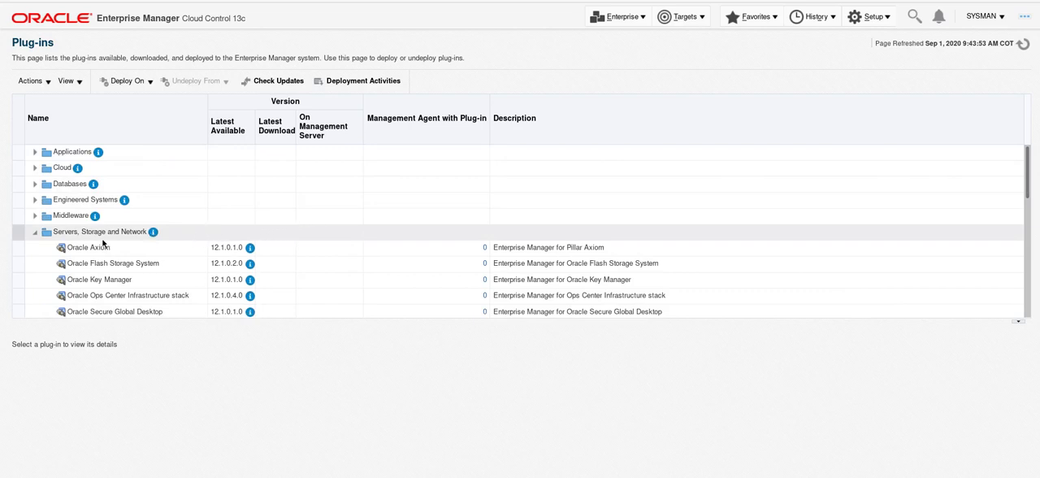
Start undeploying the Microsoft .Net Framework plug-in, found under Middleware, from the Management Servers.
click(35, 232)
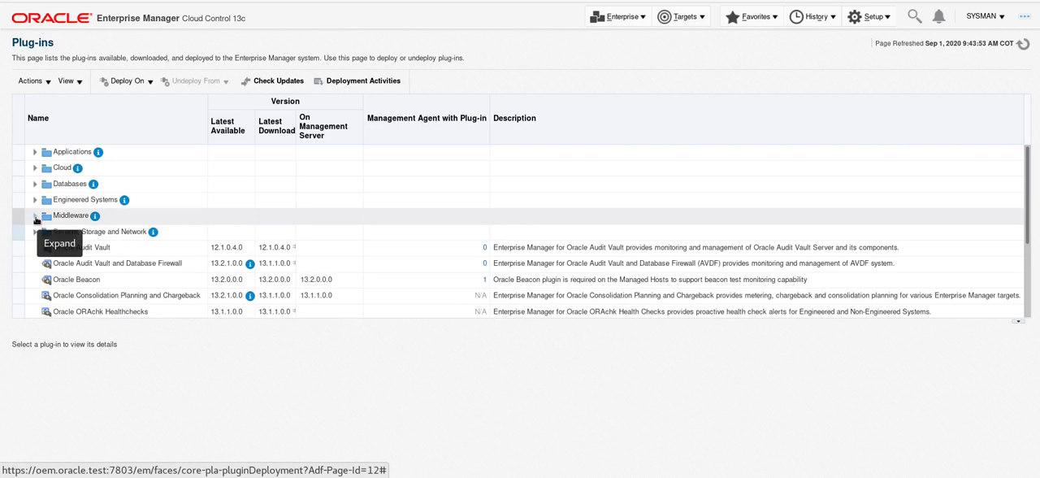
click(35, 216)
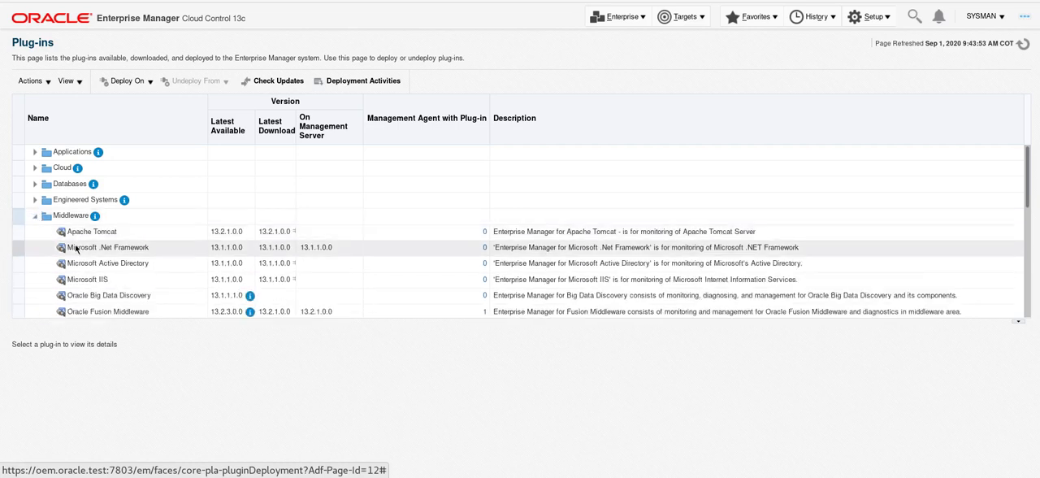
click(101, 247)
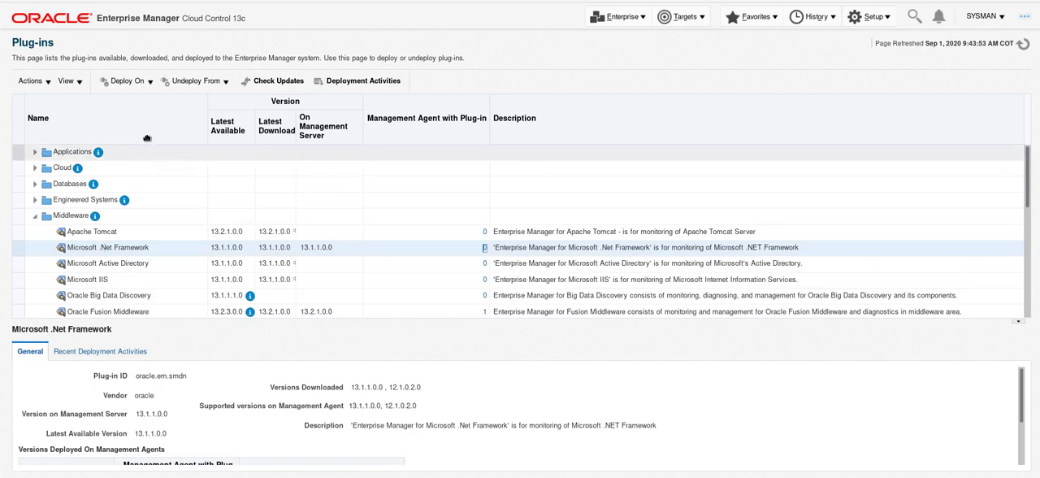
click(205, 84)
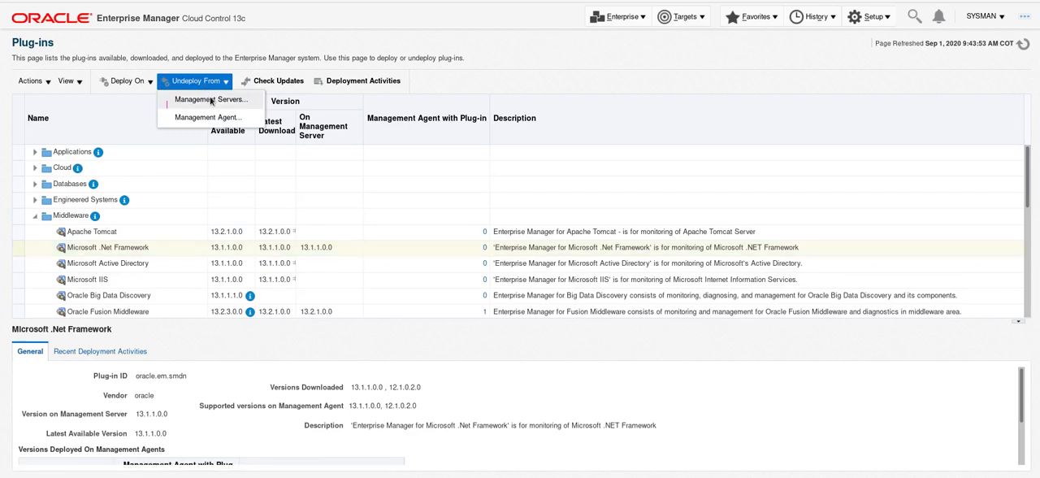
click(213, 99)
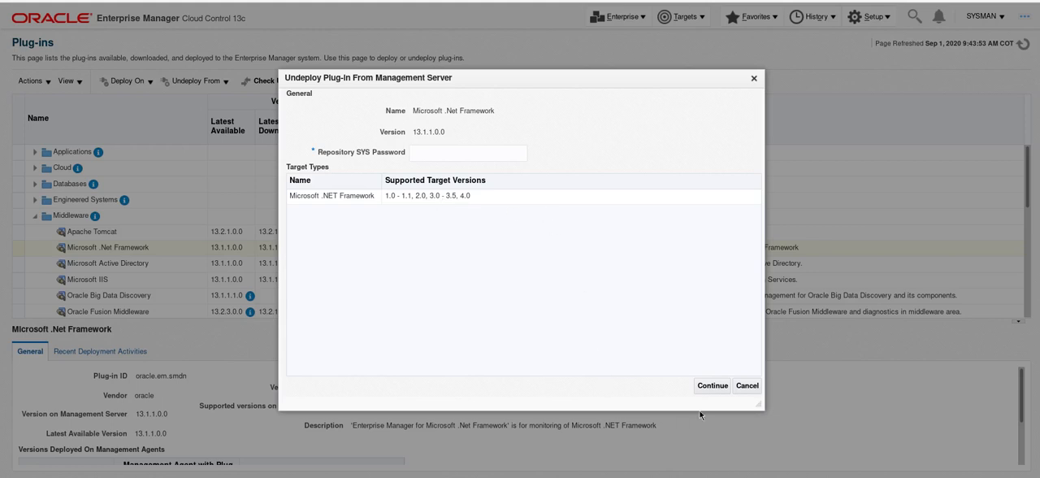
Enter the Repository SYS password and undeploy the Microsoft .Net Framework plug-in from the Management Server.
click(705, 388)
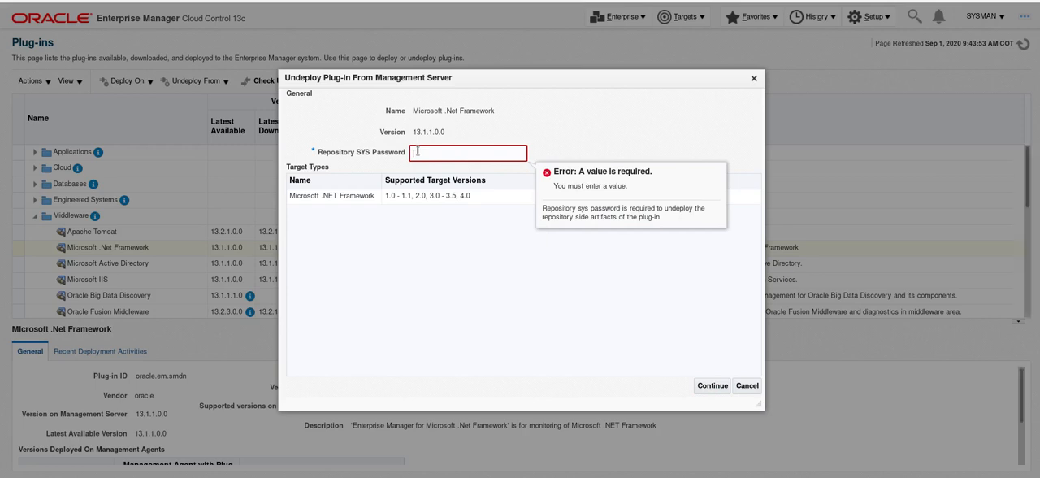
text(••)
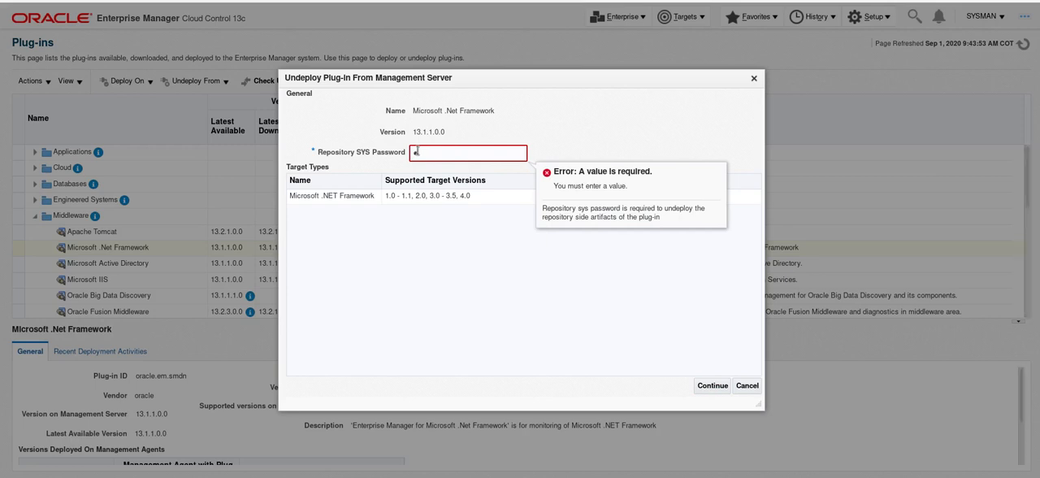
text(•••••)
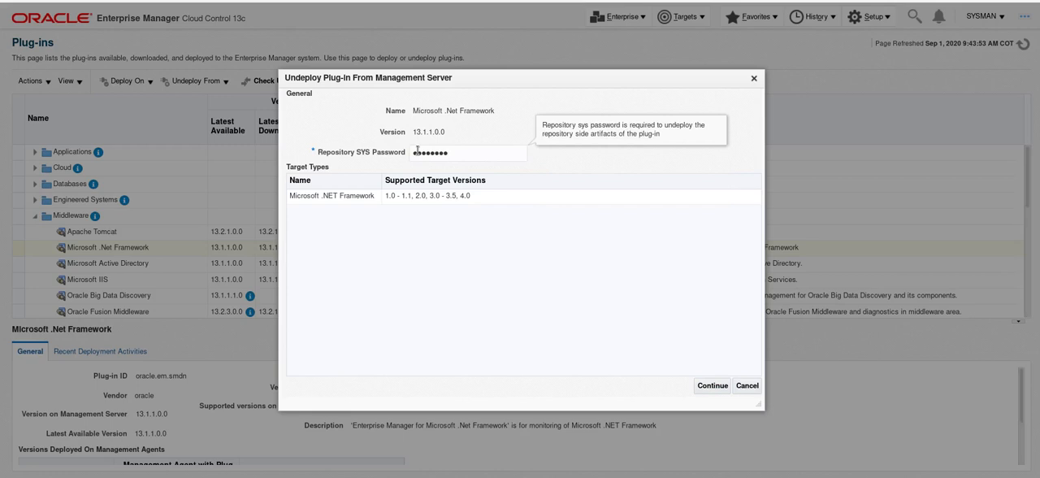
text(•)
click(706, 387)
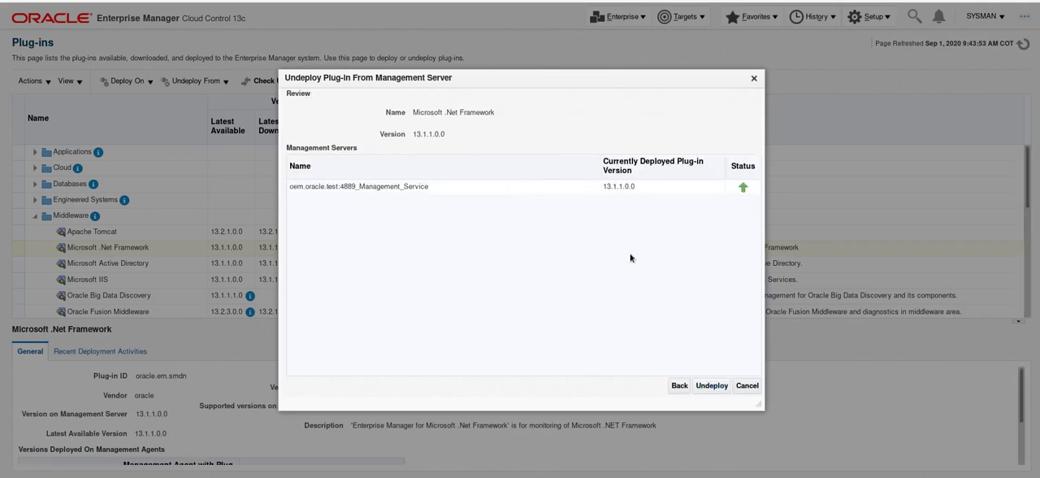
click(711, 390)
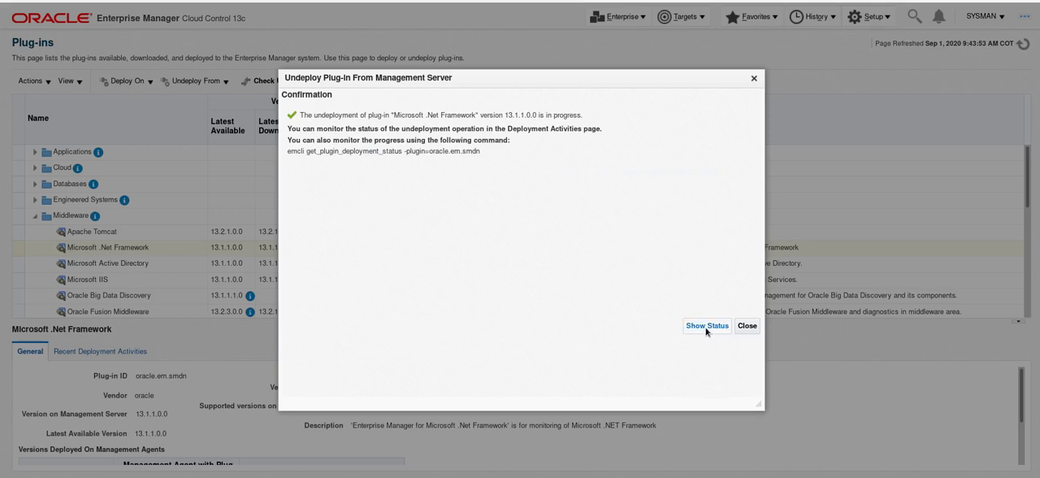
Show the Microsoft .Net Framework undeployment status and set its auto-refresh interval to 15 seconds.
click(706, 326)
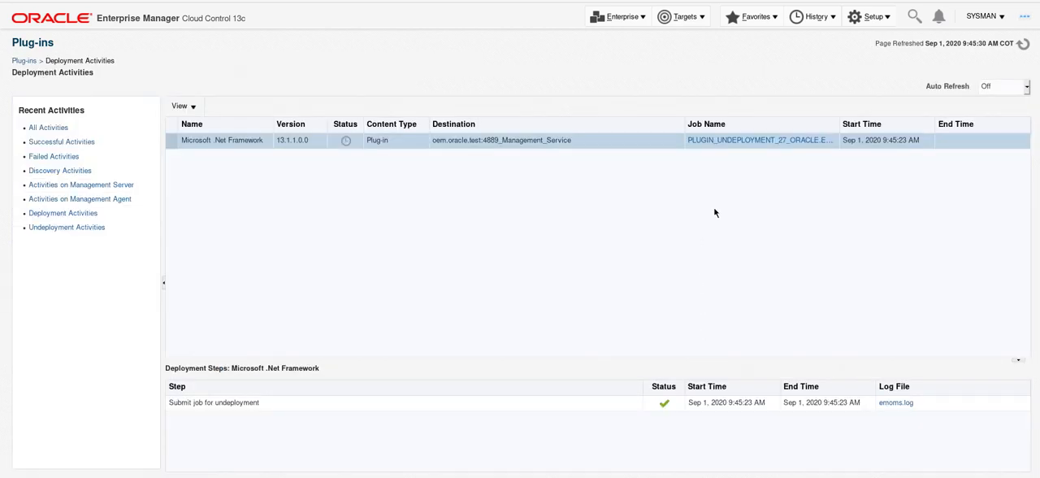
click(990, 87)
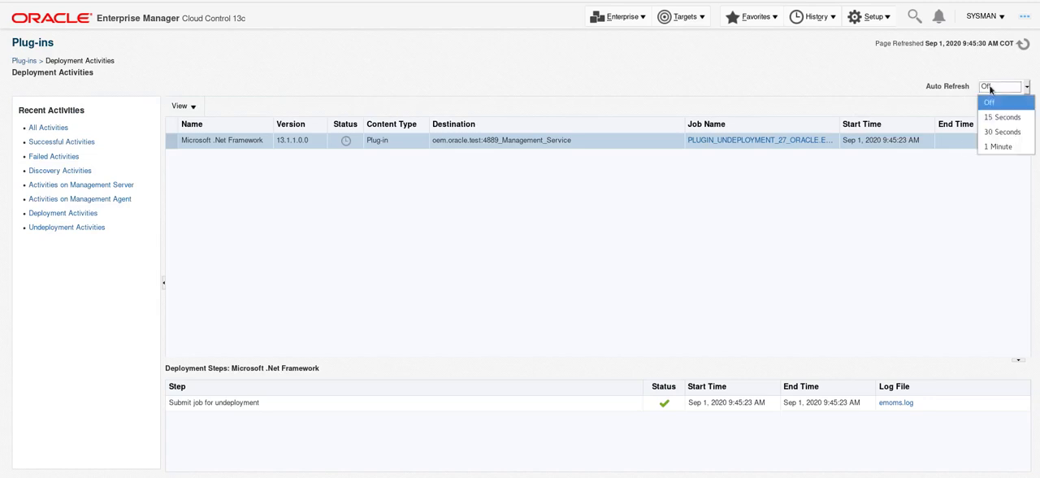
click(990, 119)
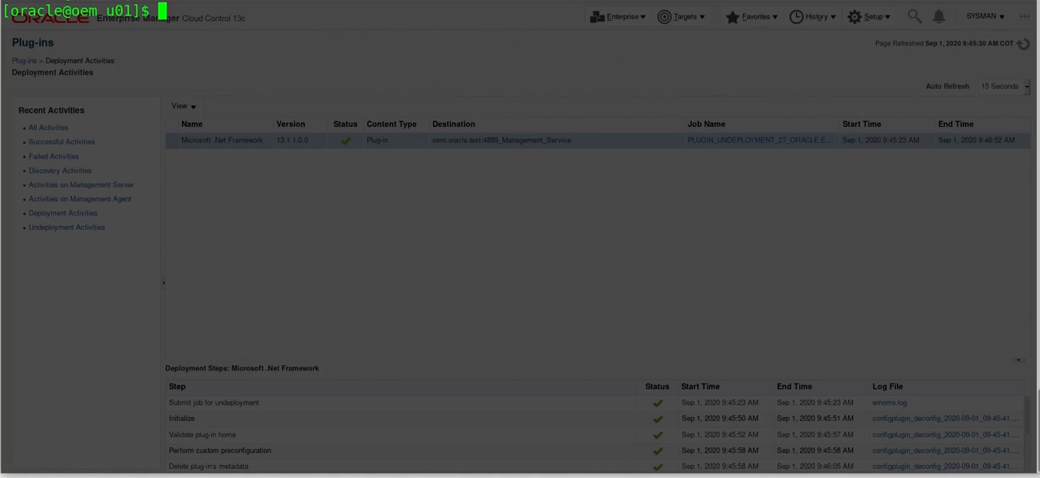
In the terminal, search the u01 directory for emoms.log with find -iname.
key(ctrl+r)
text(fin)
key(Escape)
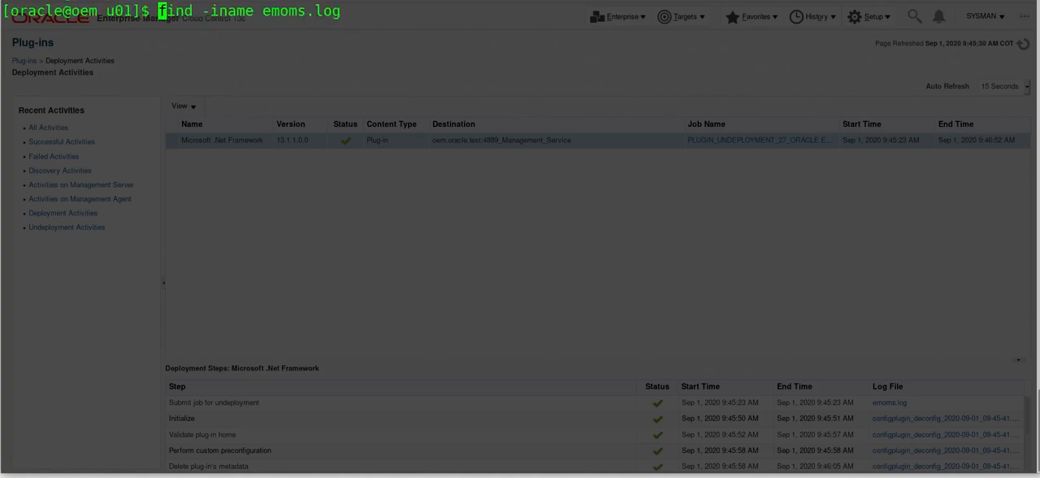
key(Return)
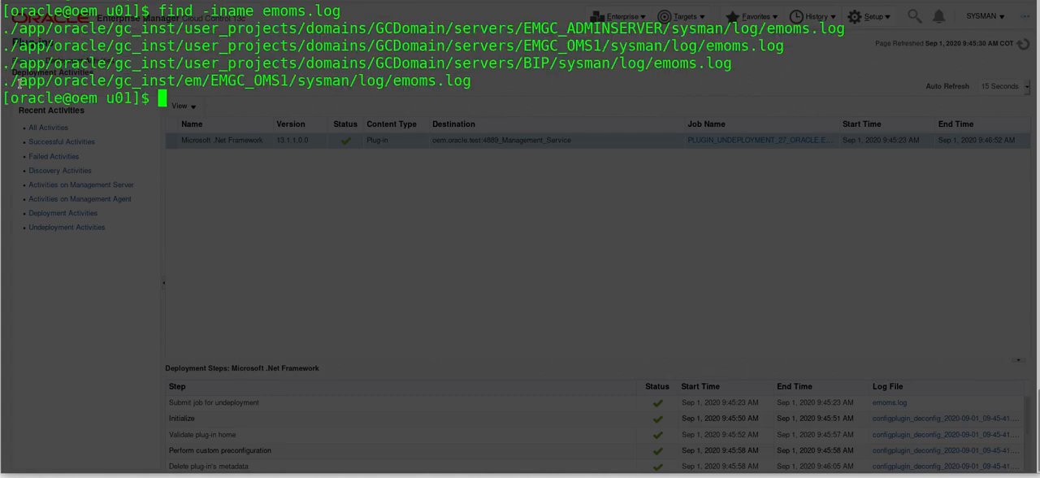
Change the terminal's working directory to app/oracle/gc_inst/em/EMGC_OMS1/sysman/log/.
drag(17, 81, 391, 82)
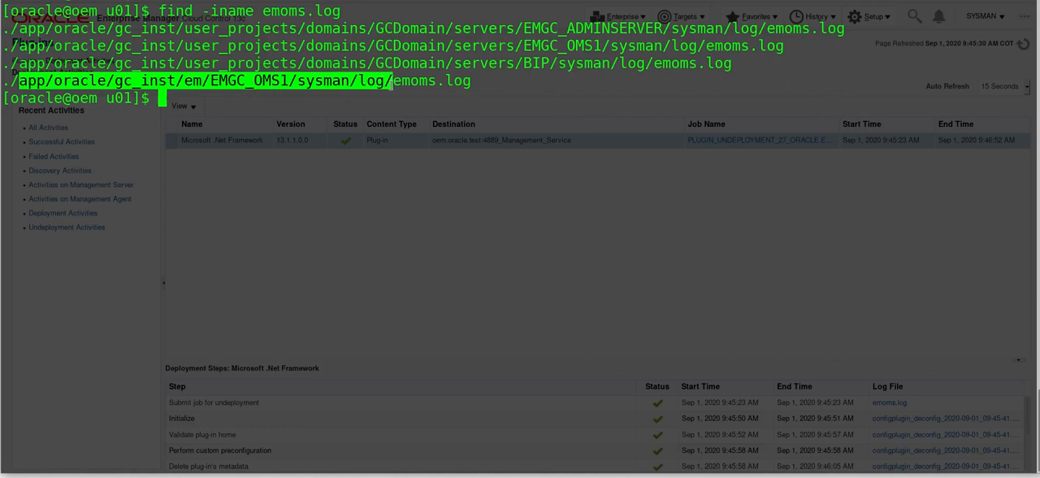
right_click(391, 81)
click(392, 96)
text(cd)
key(ctrl+shift+v)
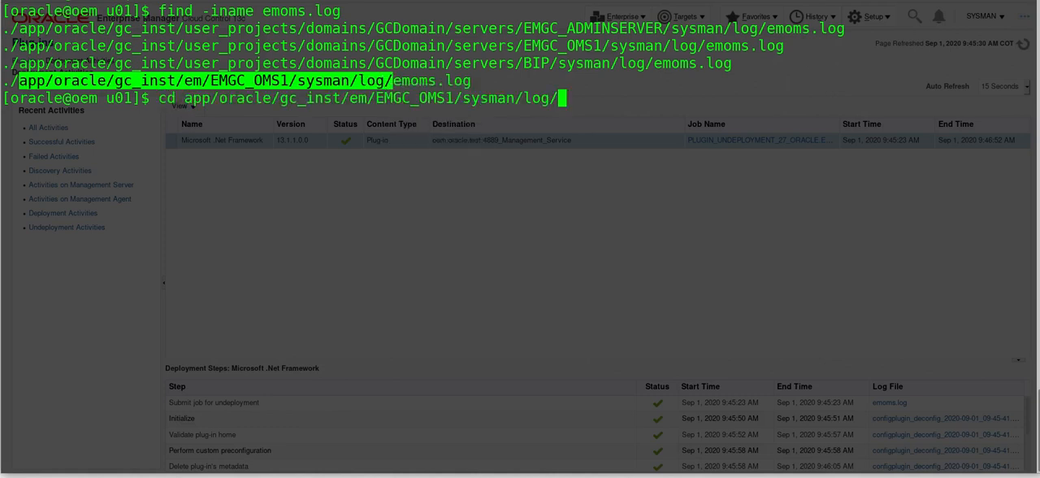
key(Return)
View the contents of emoms.log with less, then quit the viewer.
text(less em)
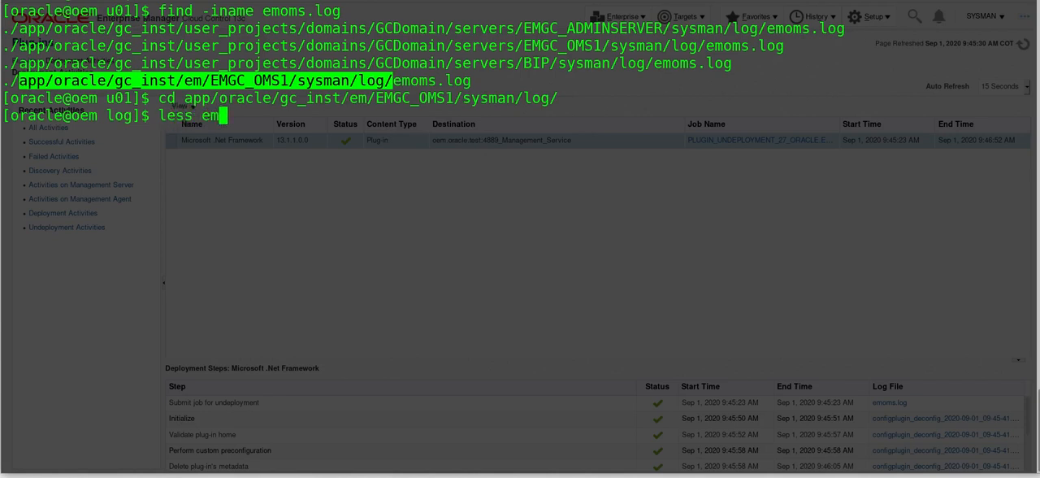
text(oms.log)
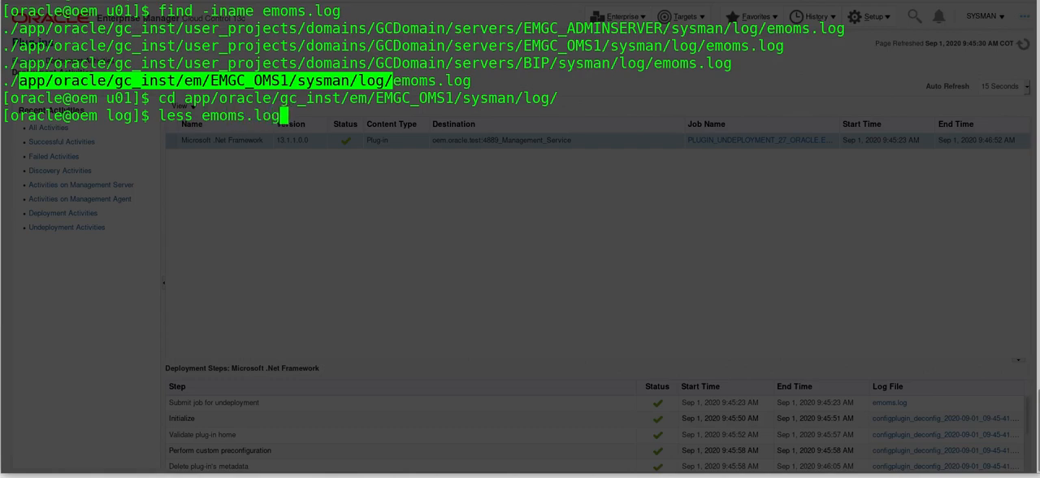
key(Return)
scroll(520, 237, down, 4)
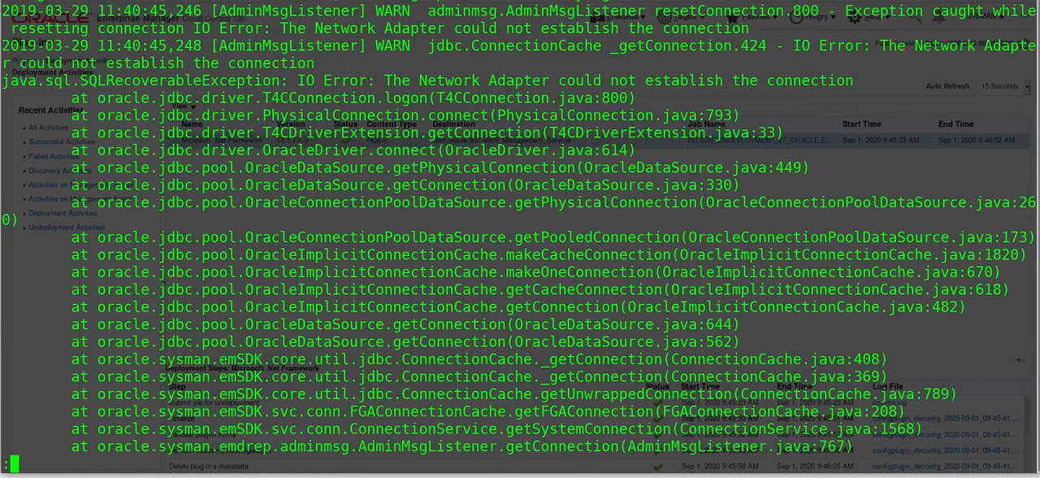
scroll(520, 236, down, 1)
key(q)
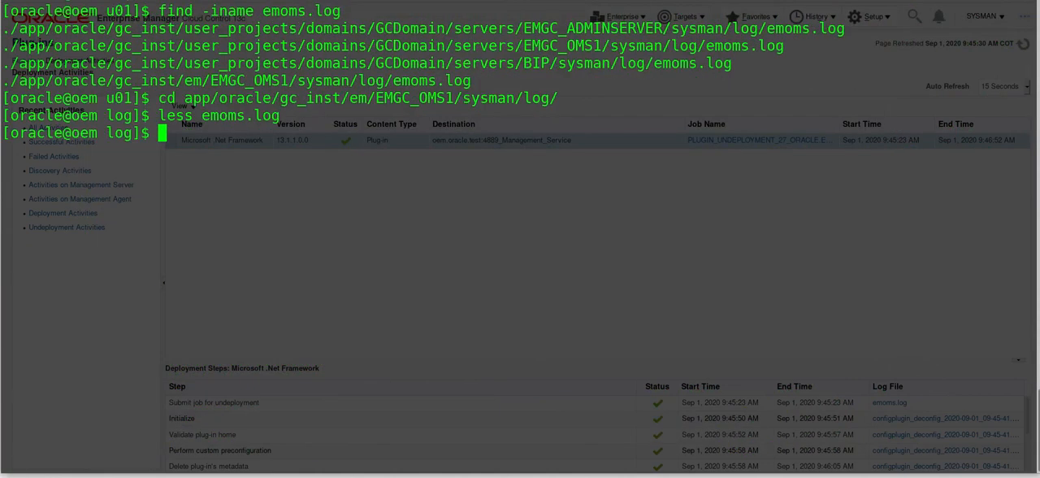
Follow new entries in emoms.log with tail -f -n0, then stop following the log.
key(Up)
key(Home)
key(Delete)
key(Delete)
key(Delete)
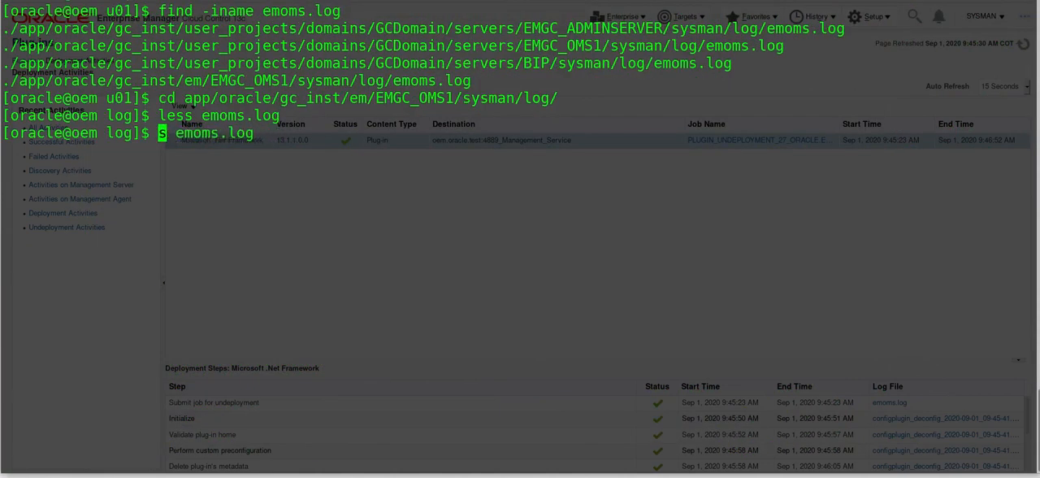
key(Delete)
text(tail )
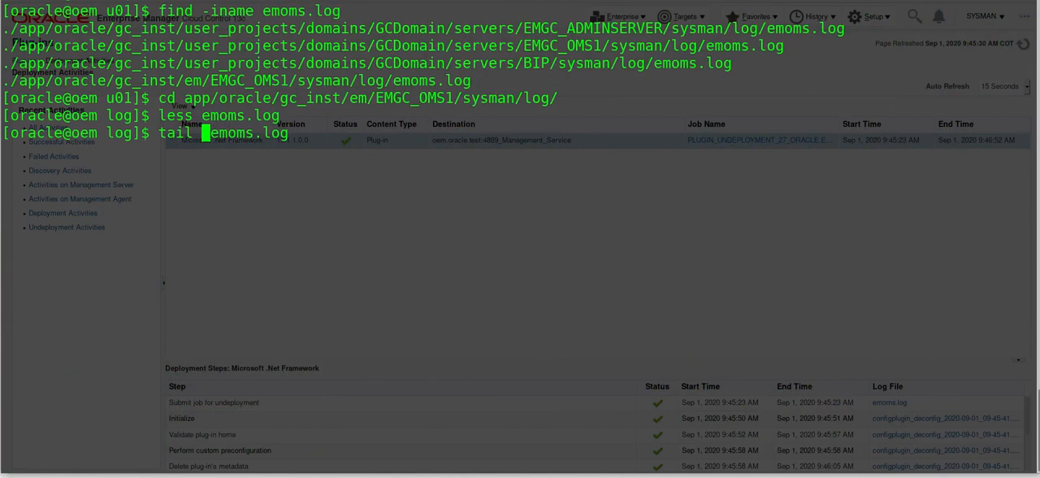
text(-f )
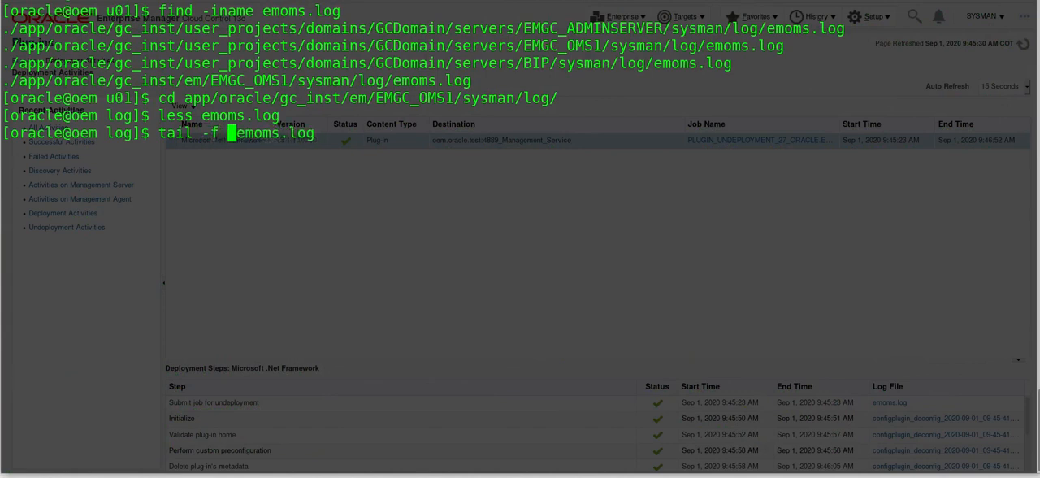
text(-n0)
key(Return)
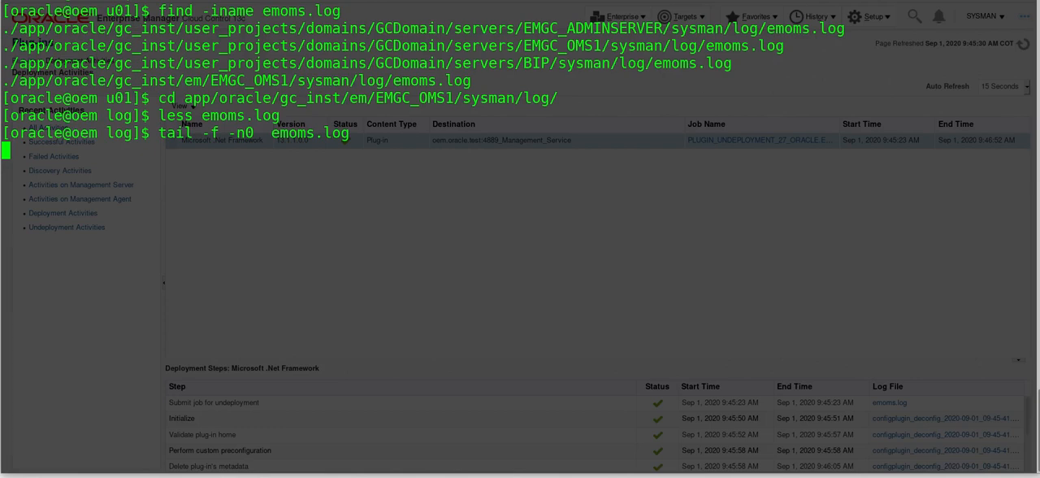
key(ctrl+c)
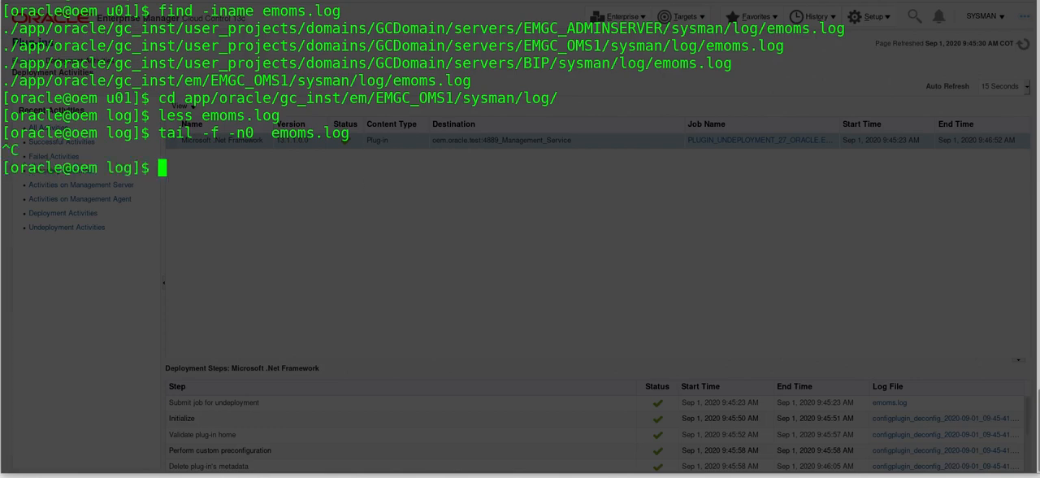
Return to Enterprise Manager and open the Plug-in updates list in Self Update.
click(273, 476)
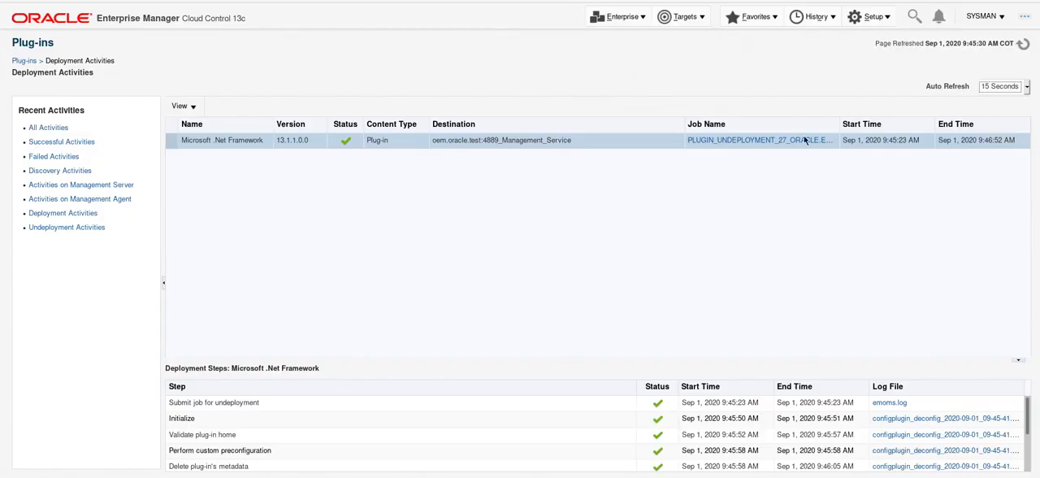
click(868, 20)
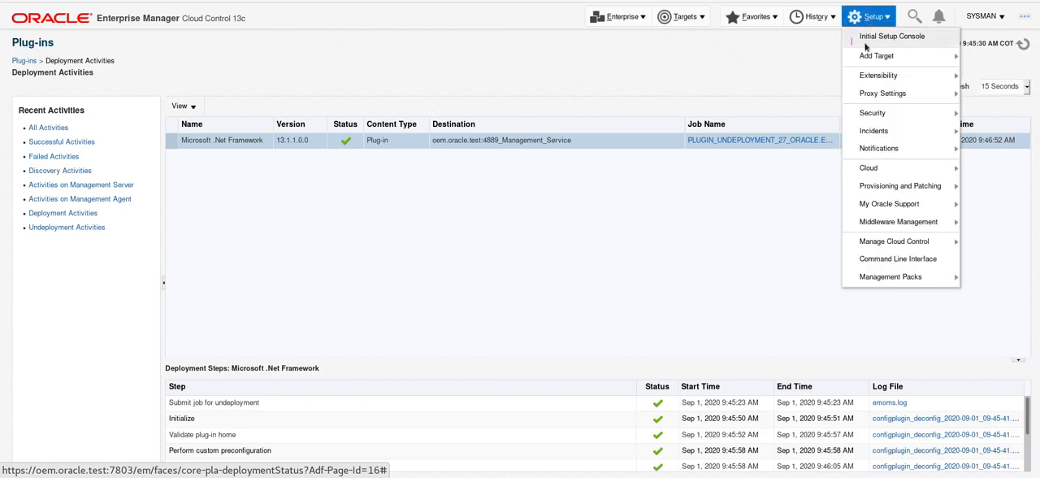
mouse_move(865, 60)
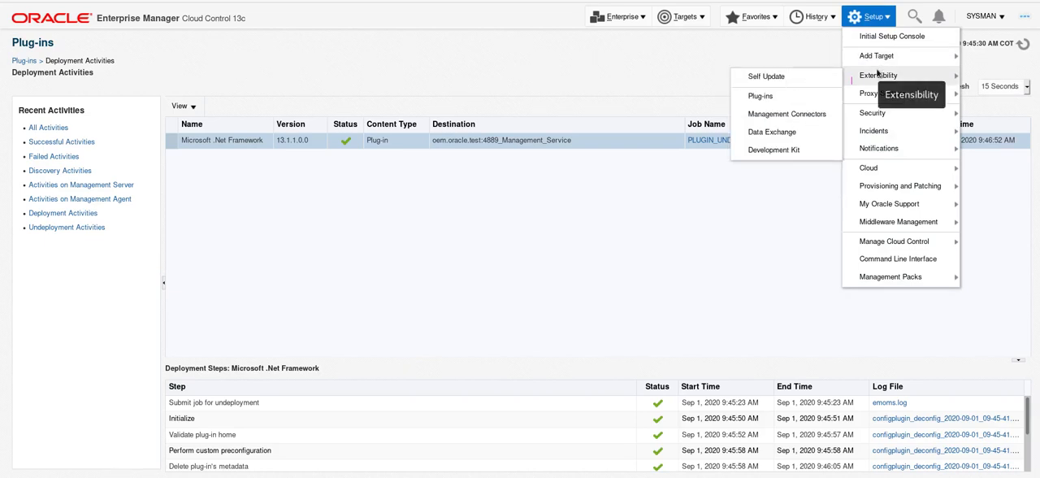
click(811, 76)
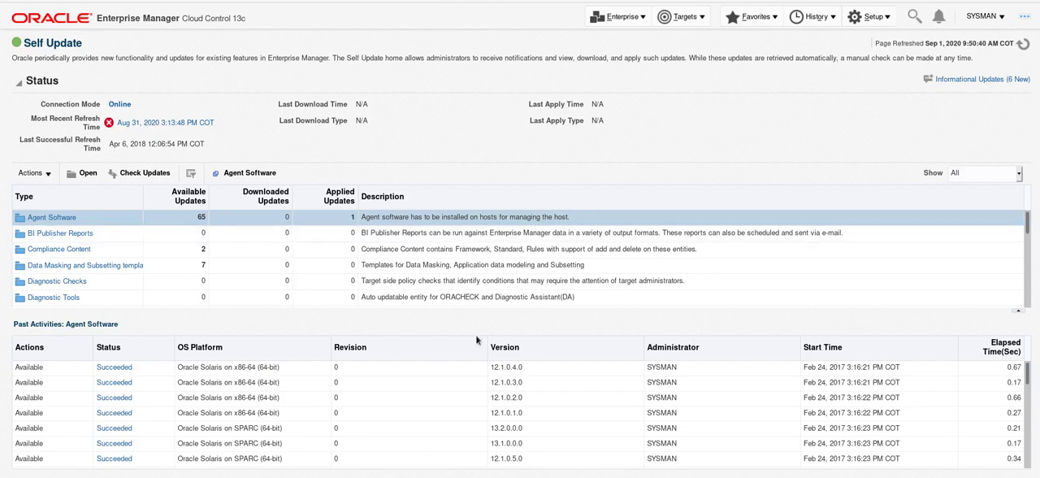
drag(1026, 226, 1030, 301)
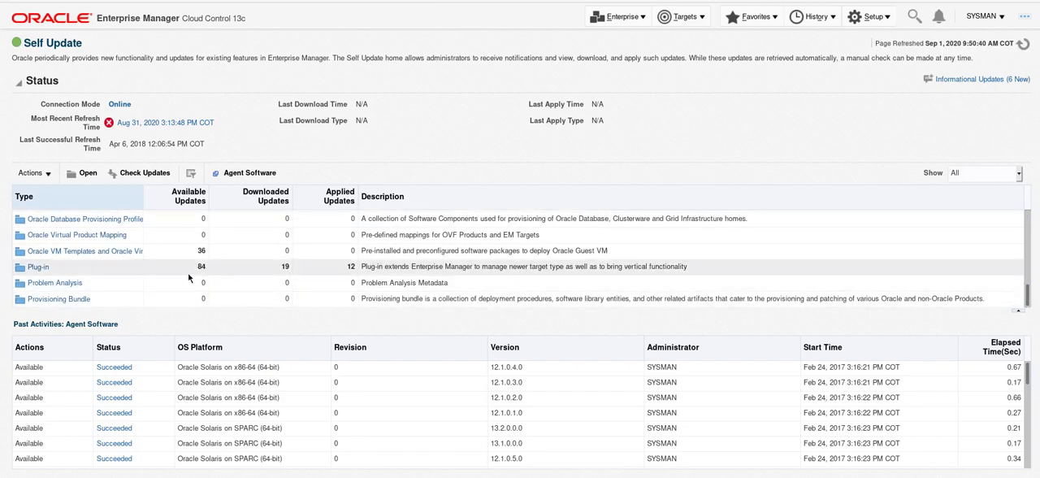
click(37, 269)
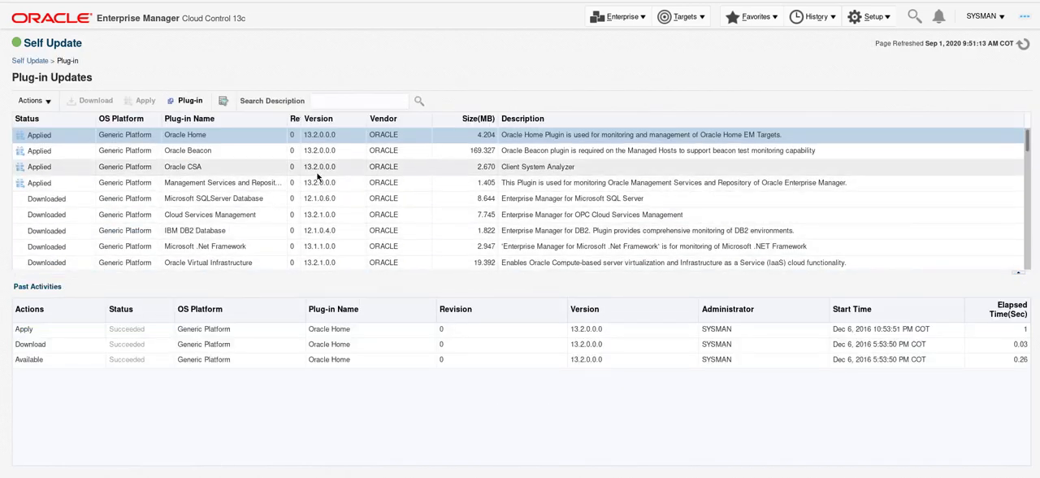
Permanently delete the downloaded Microsoft .Net Framework 13.1.1.0.0 update and acknowledge the deletion.
click(179, 250)
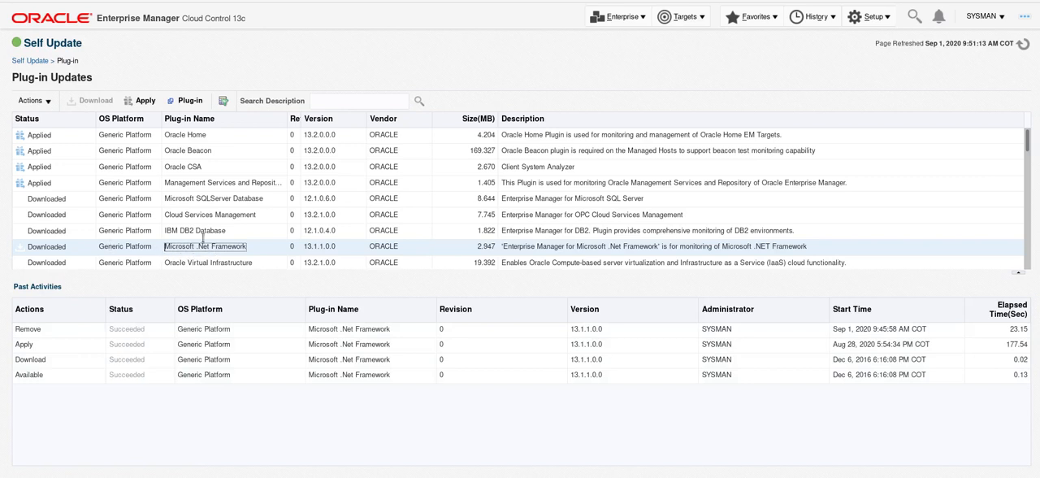
click(47, 100)
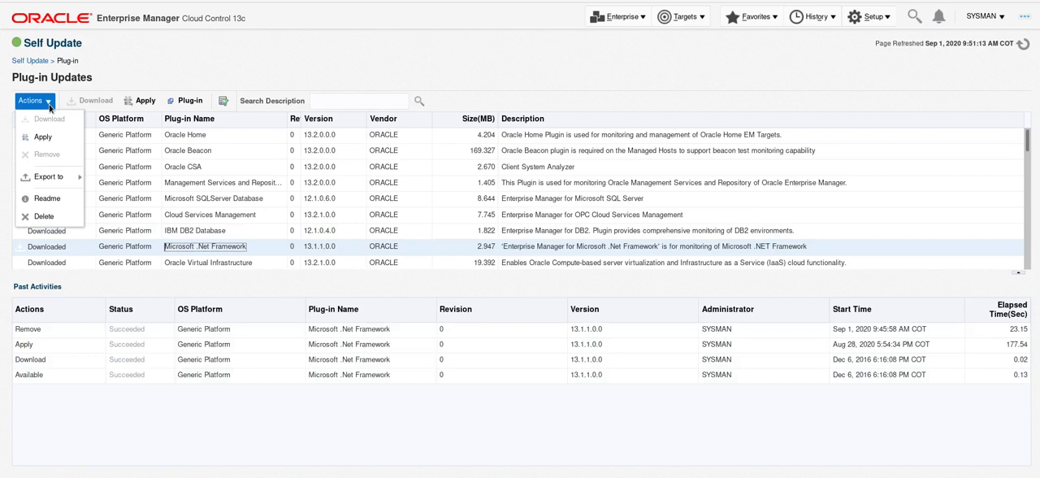
click(42, 216)
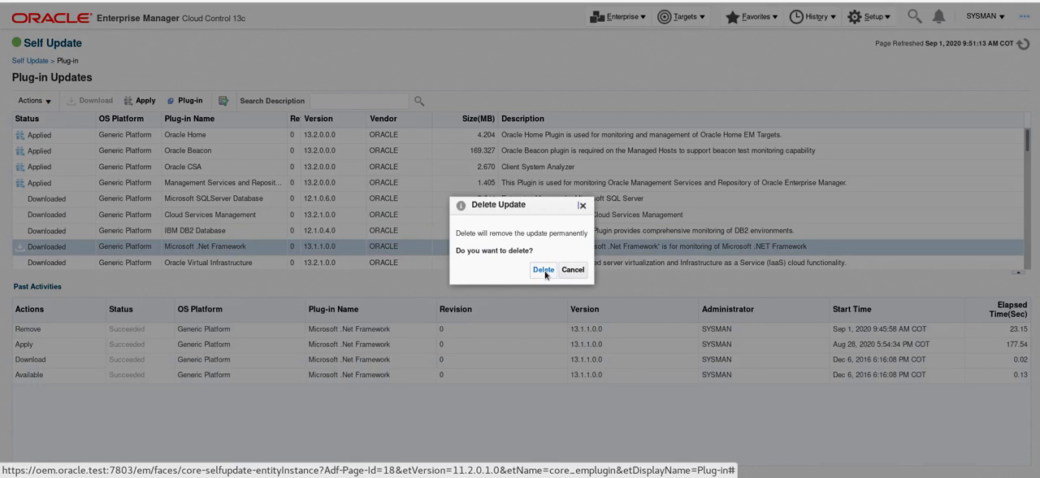
click(547, 274)
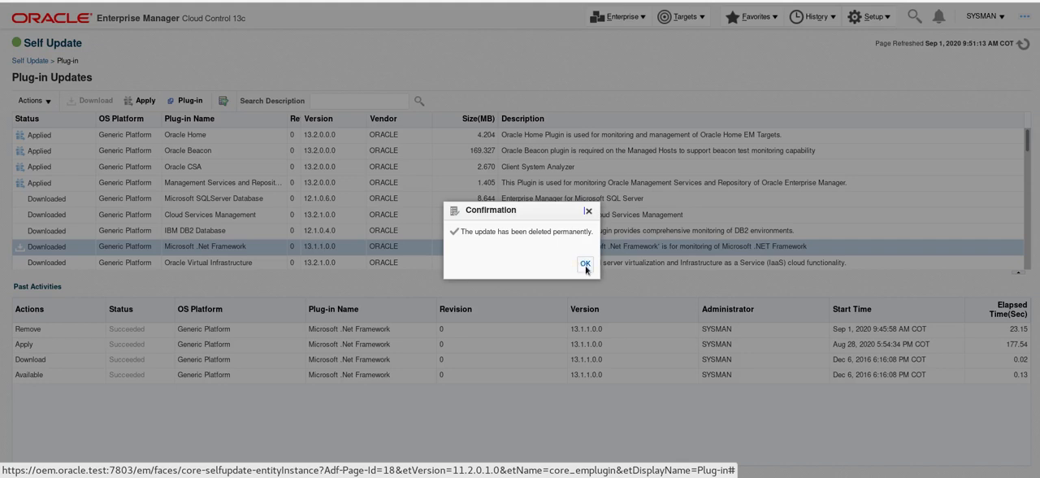
click(586, 267)
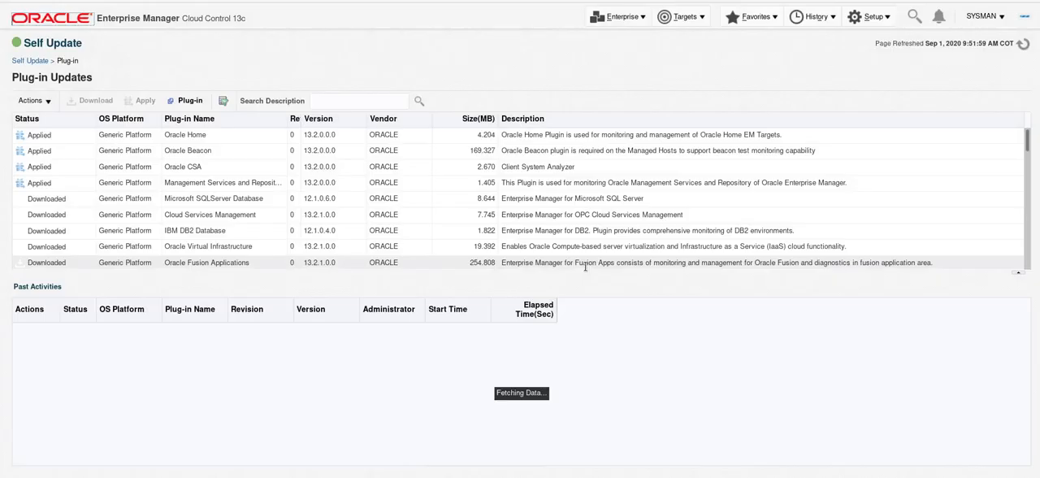